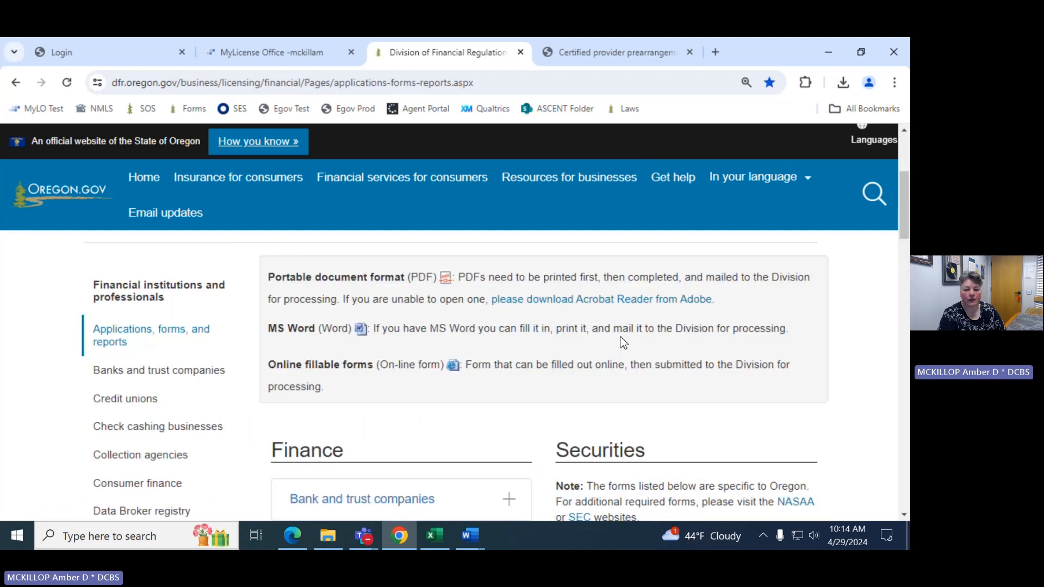
- Open the certified provider annual report and certification renewal PDF under Prearranged funeral plans, declining Acrobat as the default viewer
{"action": "scroll", "coordinate": [626, 343], "scroll_direction": "down", "scroll_amount": 10}
{"action": "scroll", "coordinate": [626, 344], "scroll_direction": "down", "scroll_amount": 6}
{"action": "scroll", "coordinate": [623, 346], "scroll_direction": "up", "scroll_amount": 1}
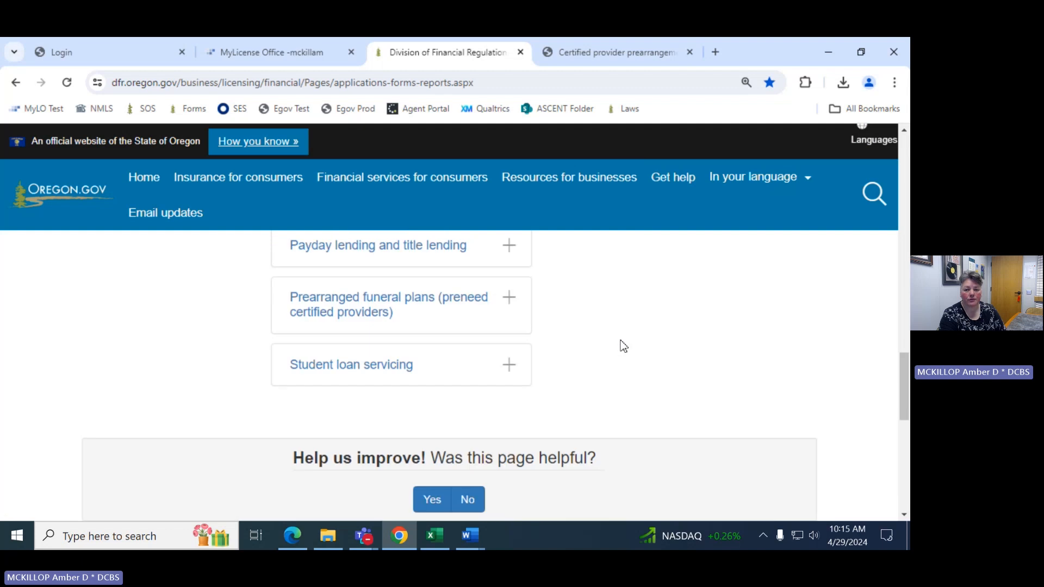
{"action": "left_click", "coordinate": [509, 303]}
{"action": "scroll", "coordinate": [641, 341], "scroll_direction": "down", "scroll_amount": 3}
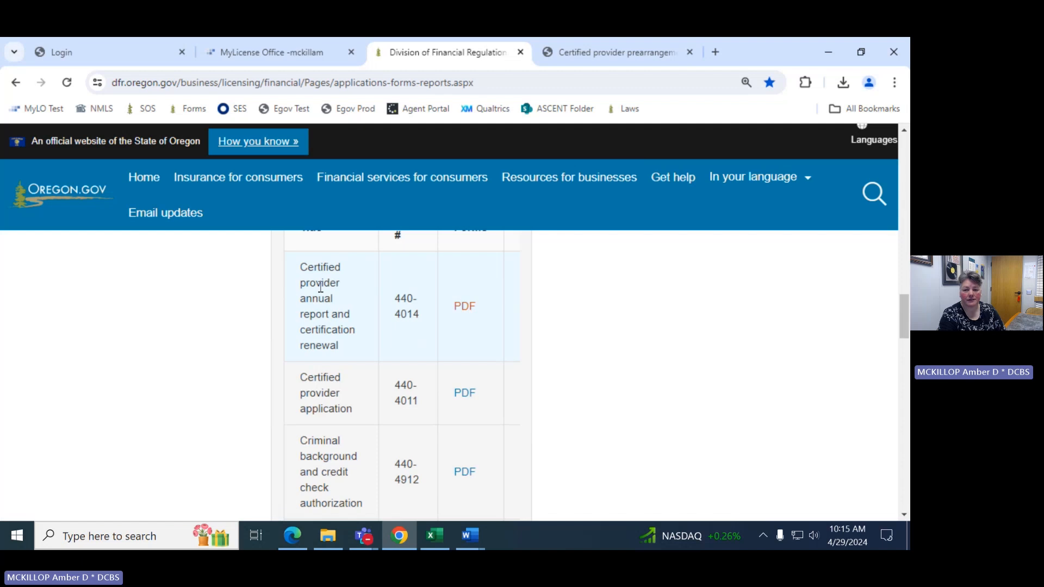
{"action": "left_click", "coordinate": [467, 307]}
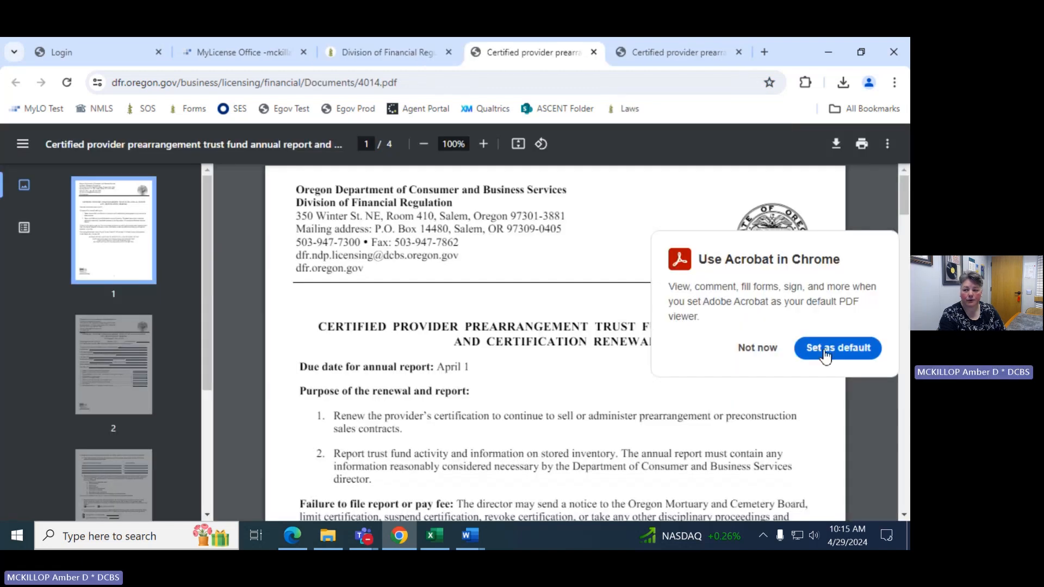
{"action": "left_click", "coordinate": [762, 350]}
- Review the annual report form from the purpose section through the page 3 trust fund, inventory and surety bond requirements
{"action": "scroll", "coordinate": [657, 375], "scroll_direction": "down", "scroll_amount": 10}
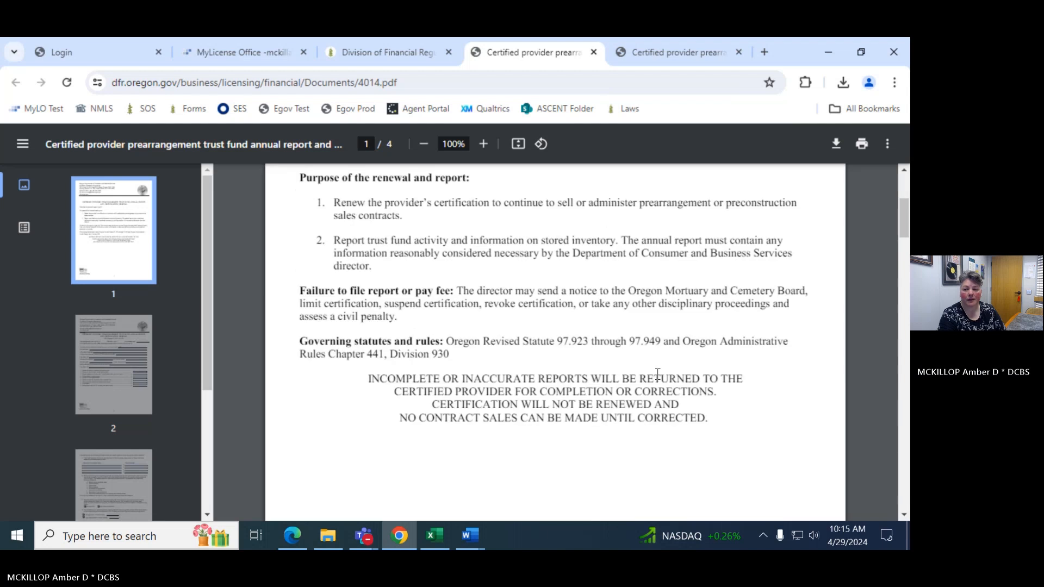
{"action": "scroll", "coordinate": [661, 376], "scroll_direction": "down", "scroll_amount": 6}
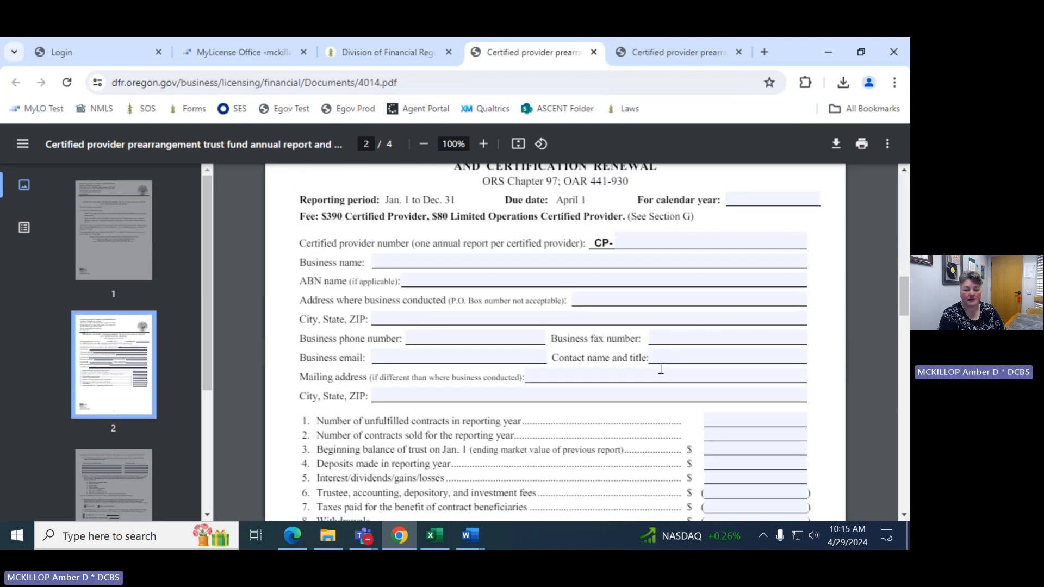
{"action": "scroll", "coordinate": [661, 369], "scroll_direction": "down", "scroll_amount": 2}
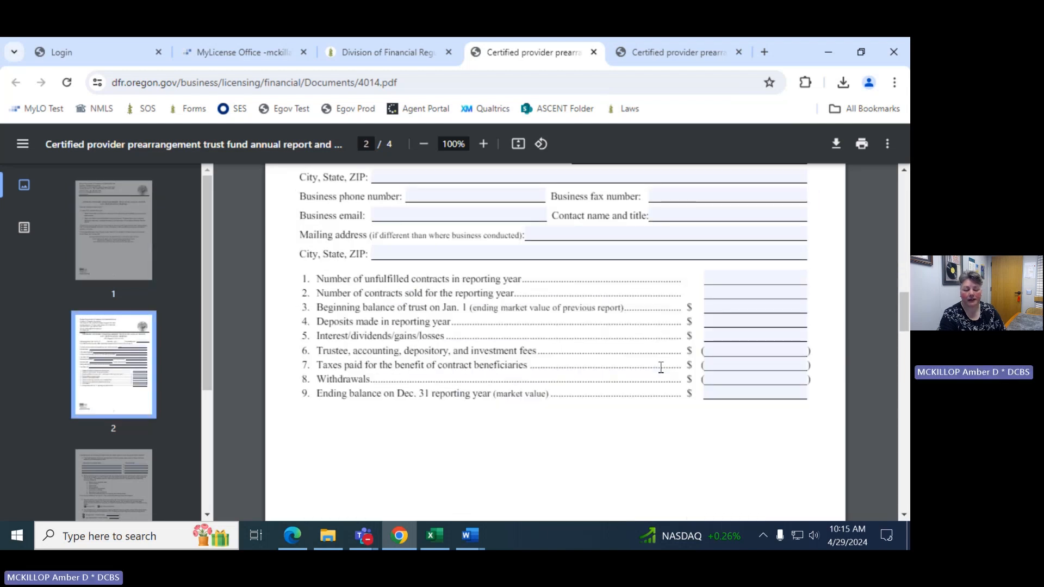
{"action": "scroll", "coordinate": [661, 367], "scroll_direction": "down", "scroll_amount": 1}
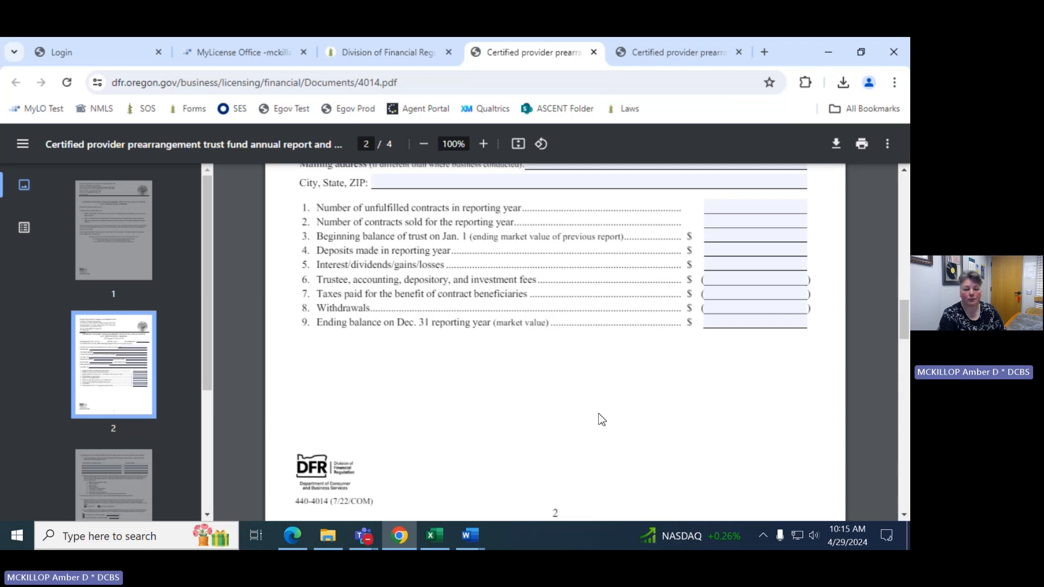
{"action": "scroll", "coordinate": [602, 417], "scroll_direction": "down", "scroll_amount": 2}
{"action": "scroll", "coordinate": [602, 418], "scroll_direction": "down", "scroll_amount": 3}
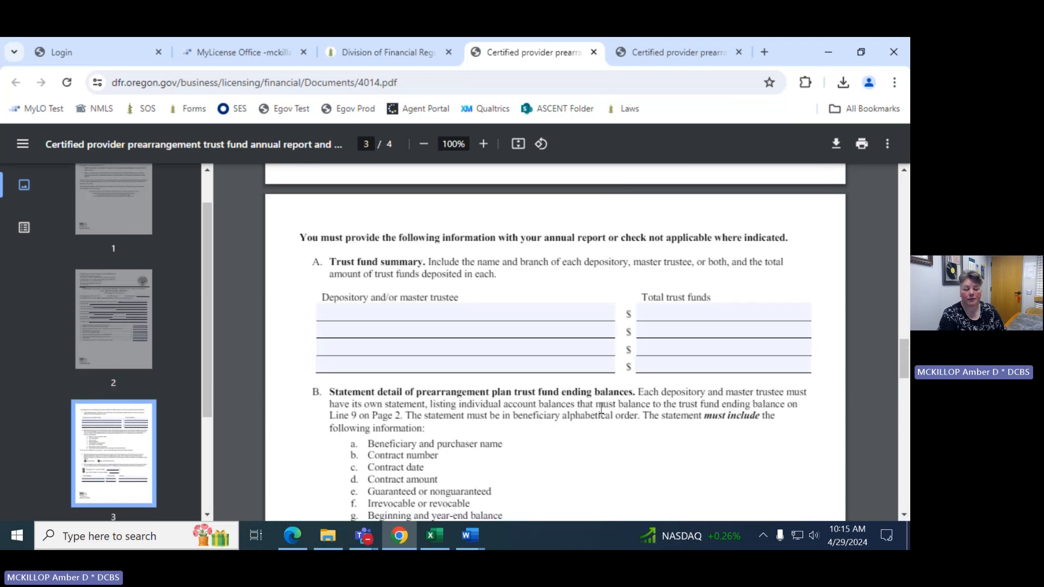
{"action": "scroll", "coordinate": [601, 409], "scroll_direction": "down", "scroll_amount": 3}
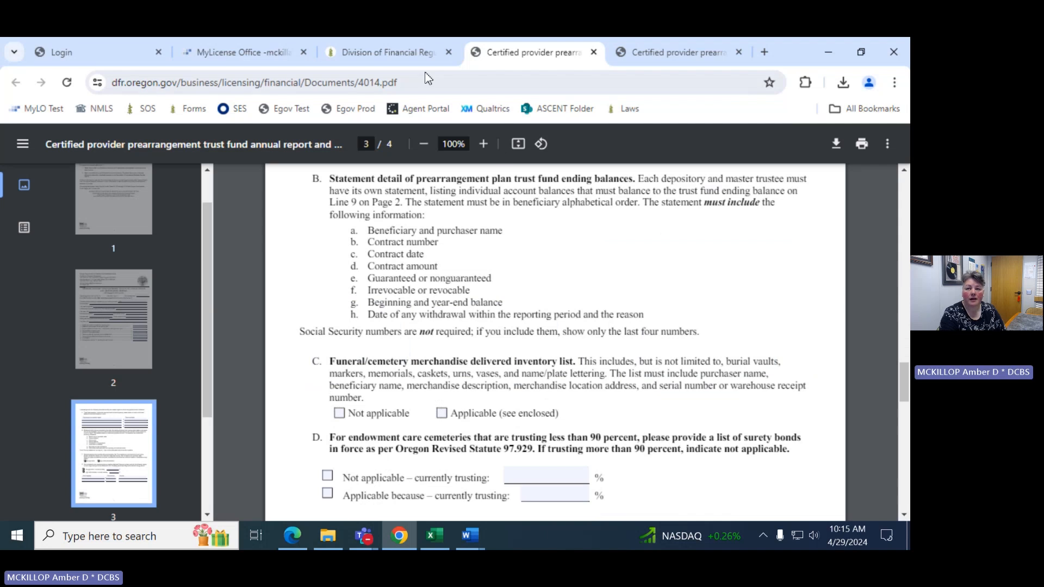
- Return to the state forms page and locate the Annual Report Account & Delivered Merchandise Spreadsheet entry
{"action": "left_click", "coordinate": [341, 55]}
{"action": "scroll", "coordinate": [573, 450], "scroll_direction": "down", "scroll_amount": 3}
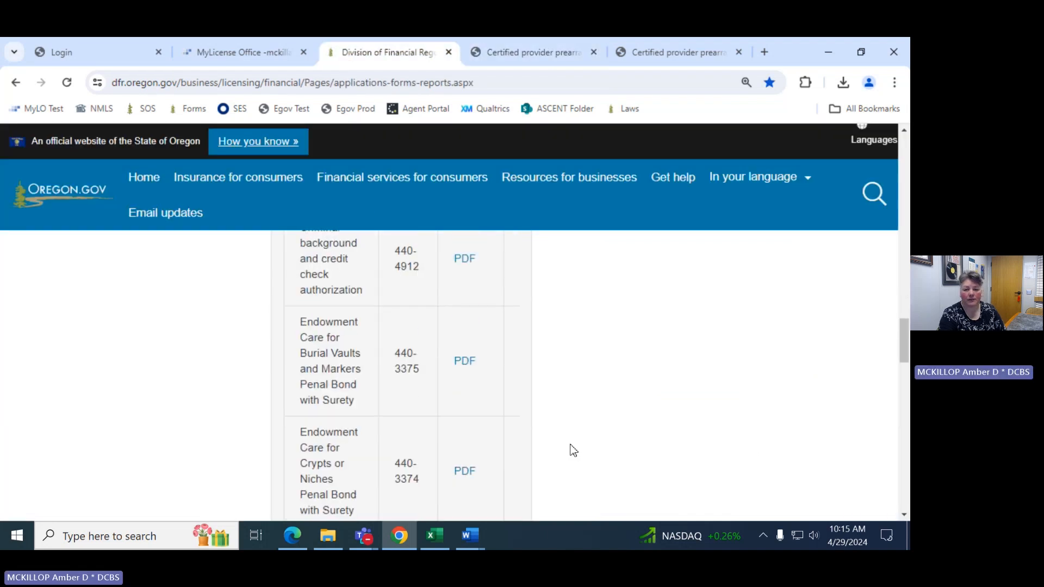
{"action": "scroll", "coordinate": [573, 451], "scroll_direction": "down", "scroll_amount": 6}
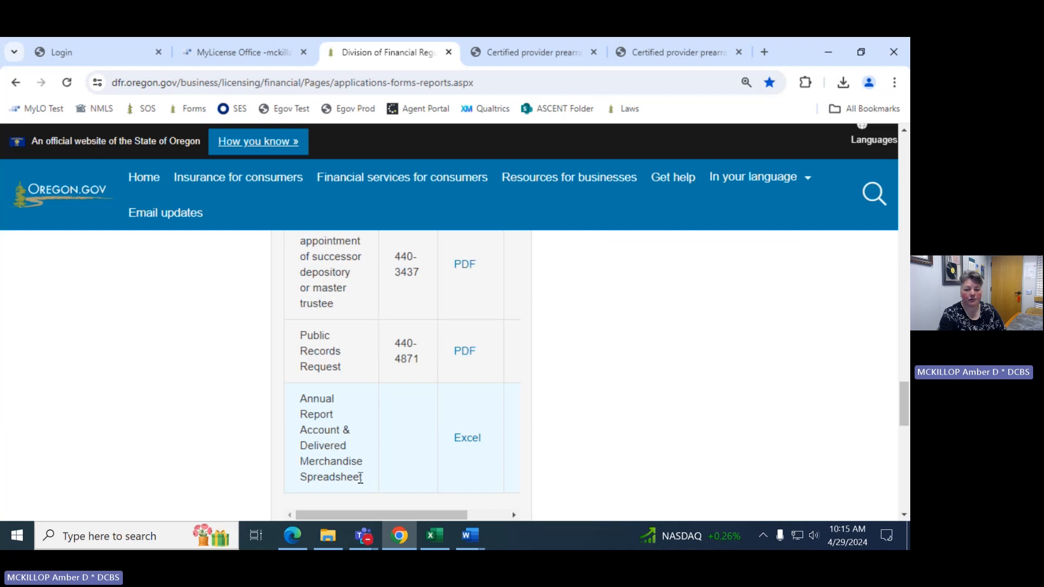
- Switch to CP-annual-report-ss.xlsx in Excel and look across the Accounts Detail columns
{"action": "left_click", "coordinate": [439, 538]}
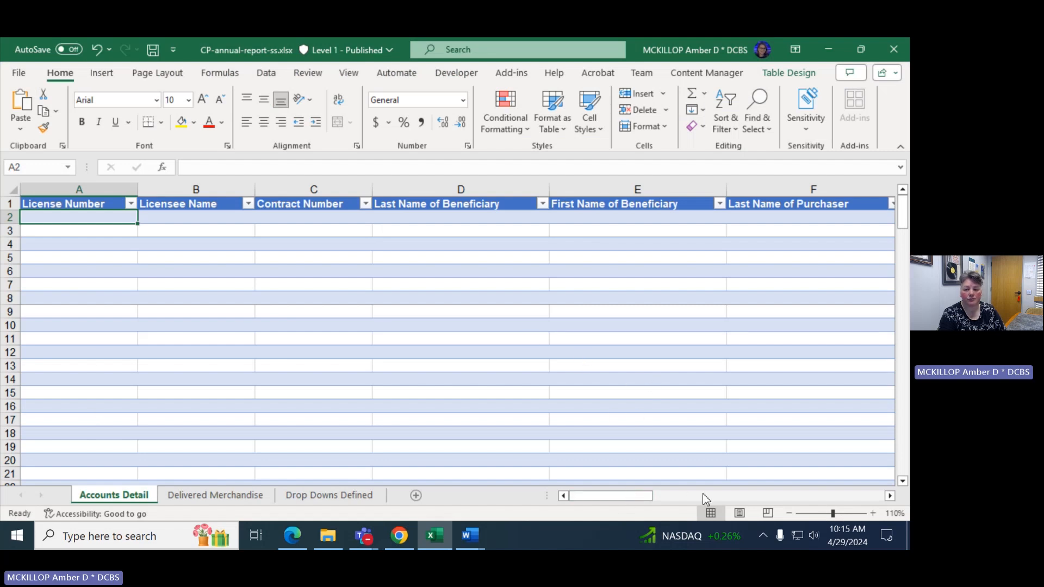
{"action": "left_click", "coordinate": [683, 496]}
{"action": "left_click", "coordinate": [572, 495]}
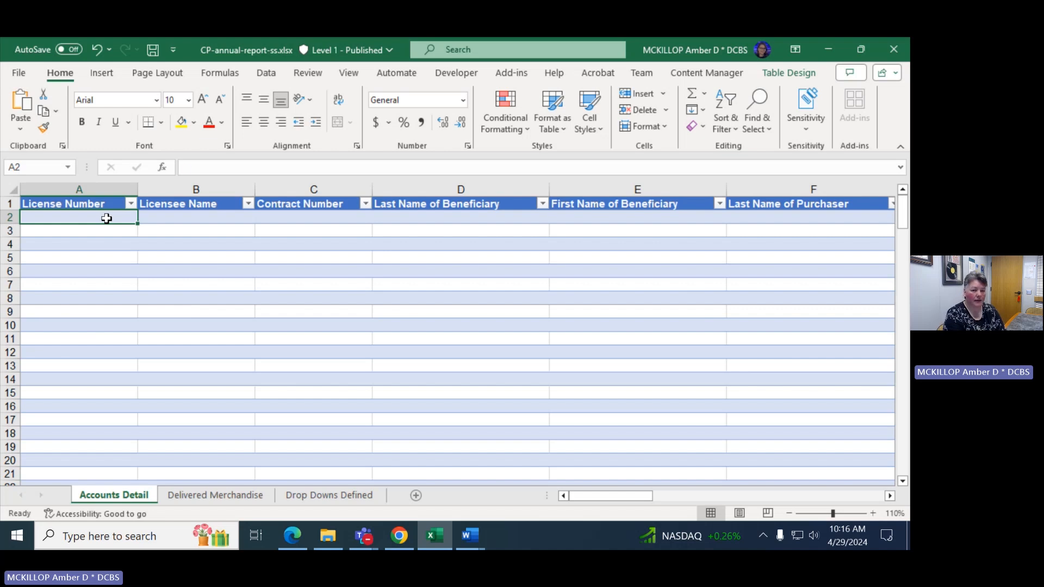
- Enter the provider's license number and the licensee name "Certified Provider Example" in row 2 of Accounts Detail
{"action": "type", "text": "cp-0462"}
{"action": "key", "text": "Tab"}
{"action": "type", "text": "c"}
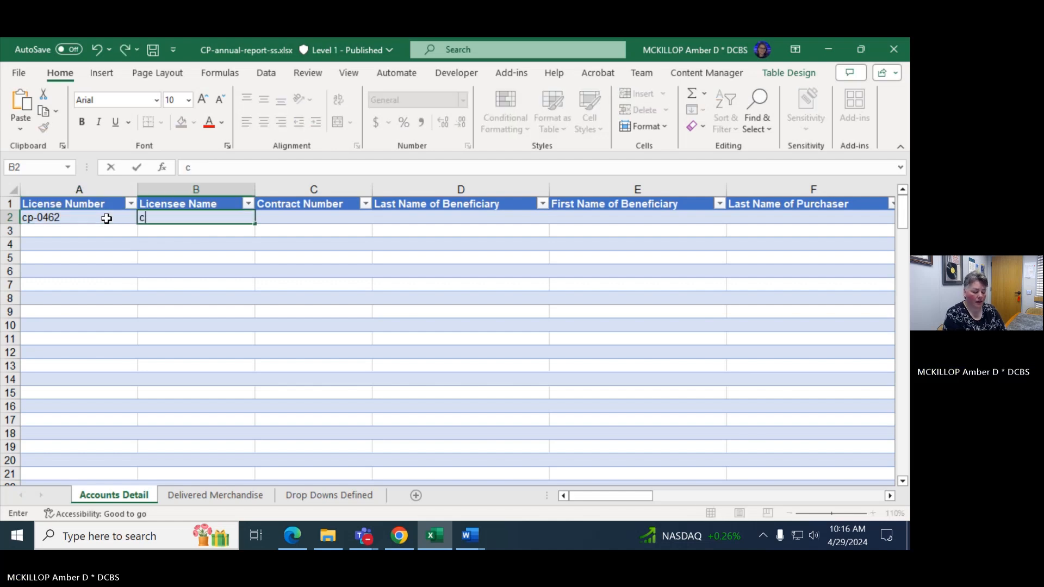
{"action": "type", "text": "ERTIFIED "}
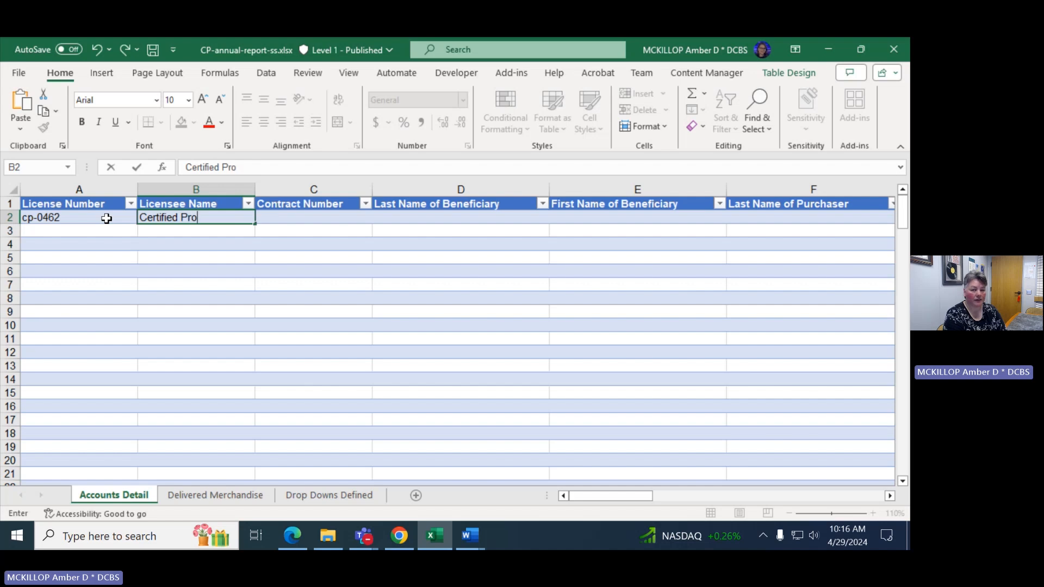
{"action": "type", "text": "Provier"}
{"action": "key", "text": "BackSpace"}
{"action": "key", "text": "BackSpace"}
{"action": "type", "text": "d"}
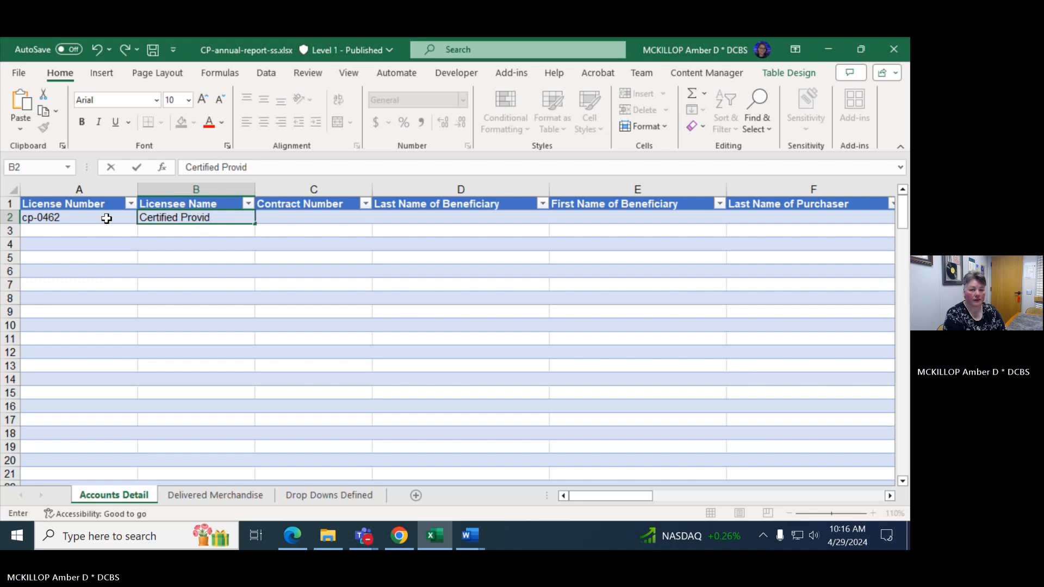
{"action": "type", "text": "er Examp"}
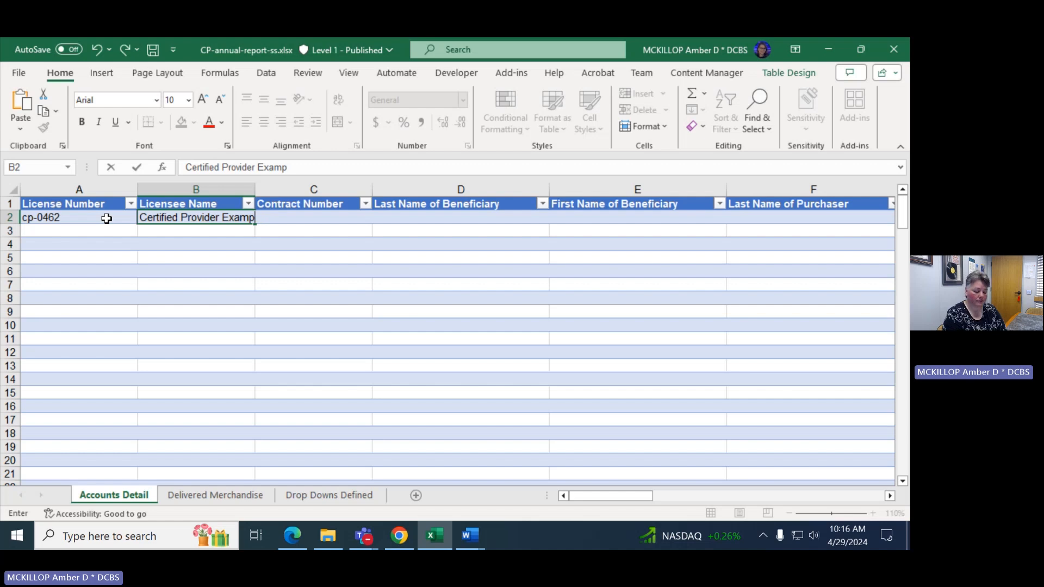
{"action": "type", "text": "ele"}
{"action": "key", "text": "Tab"}
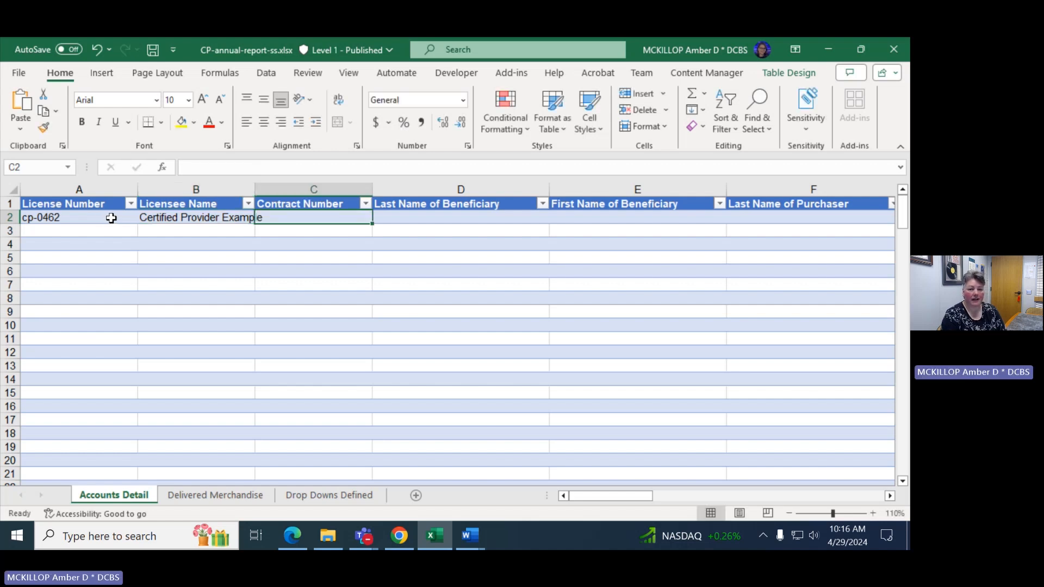
- Copy the license number and licensee name from row 2 down through row 17 of Accounts Detail
{"action": "left_click", "coordinate": [112, 216]}
{"action": "left_click_drag", "start_coordinate": [113, 216], "coordinate": [245, 215]}
{"action": "left_click", "coordinate": [98, 219]}
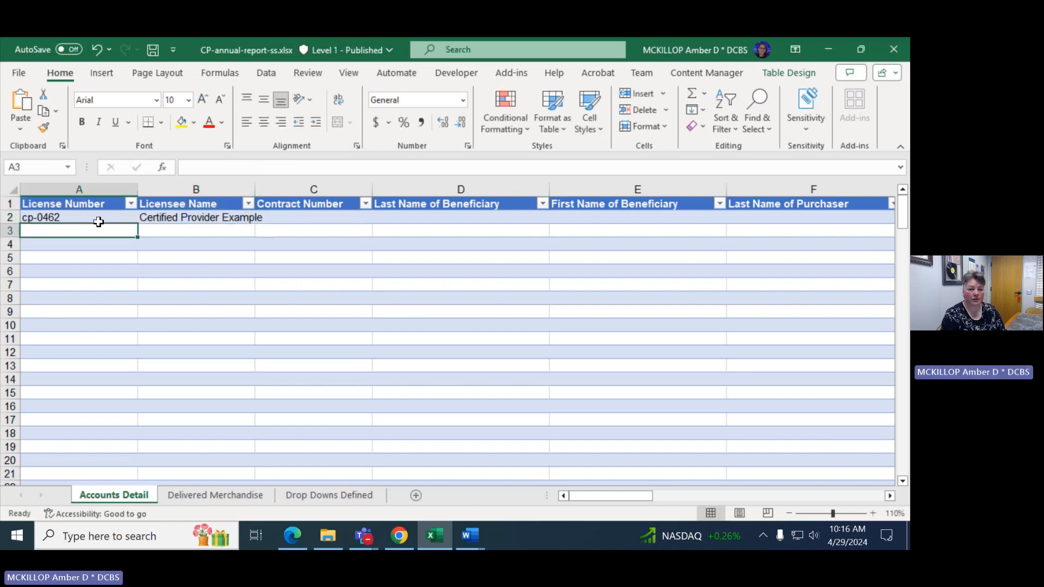
{"action": "left_click_drag", "start_coordinate": [144, 212], "coordinate": [256, 426]}
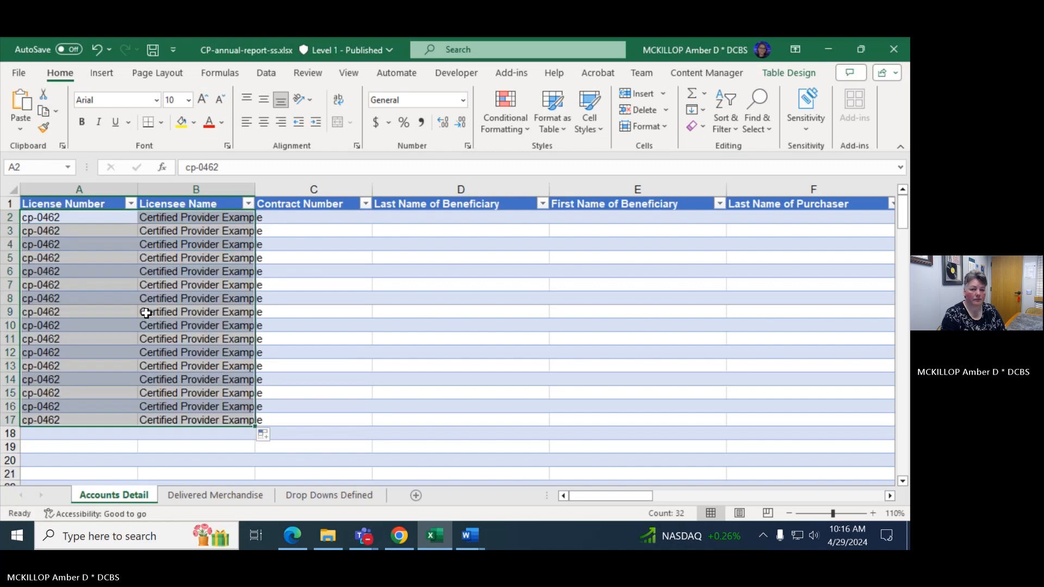
- Step through row 2 of Accounts Detail from Contract Number to Sale Contract Date to review the required columns
{"action": "left_click", "coordinate": [359, 269]}
{"action": "left_click", "coordinate": [333, 216]}
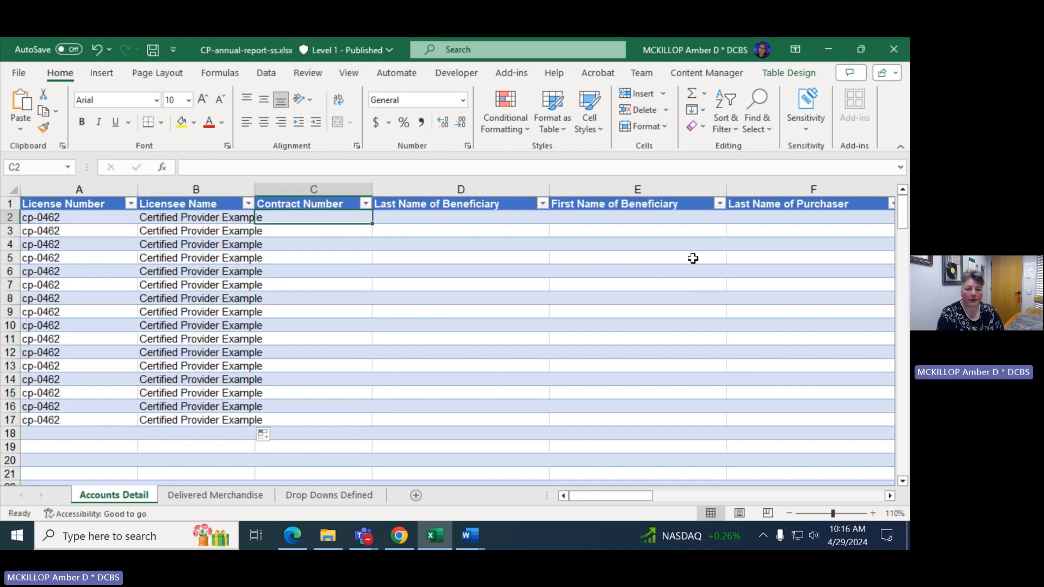
{"action": "left_click", "coordinate": [450, 216]}
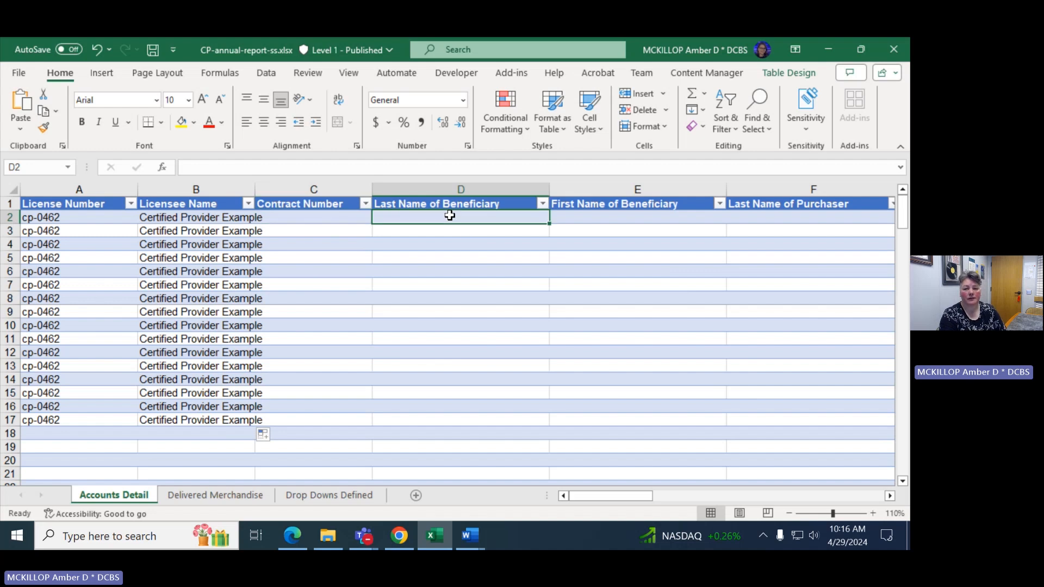
{"action": "key", "text": "Tab"}
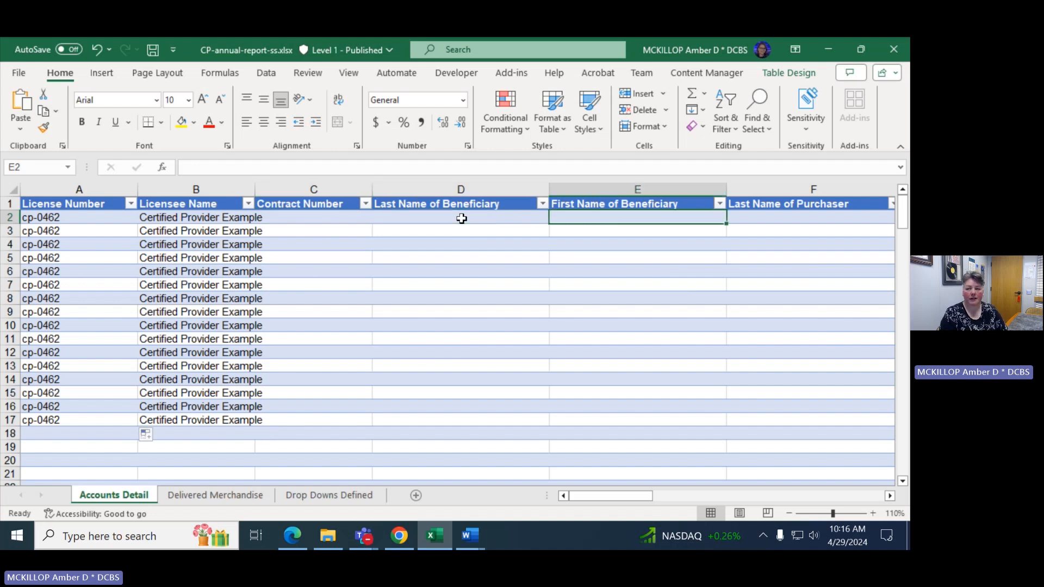
{"action": "key", "text": "Tab"}
{"action": "key", "text": "Tab"}
{"action": "key", "text": "Tab"}
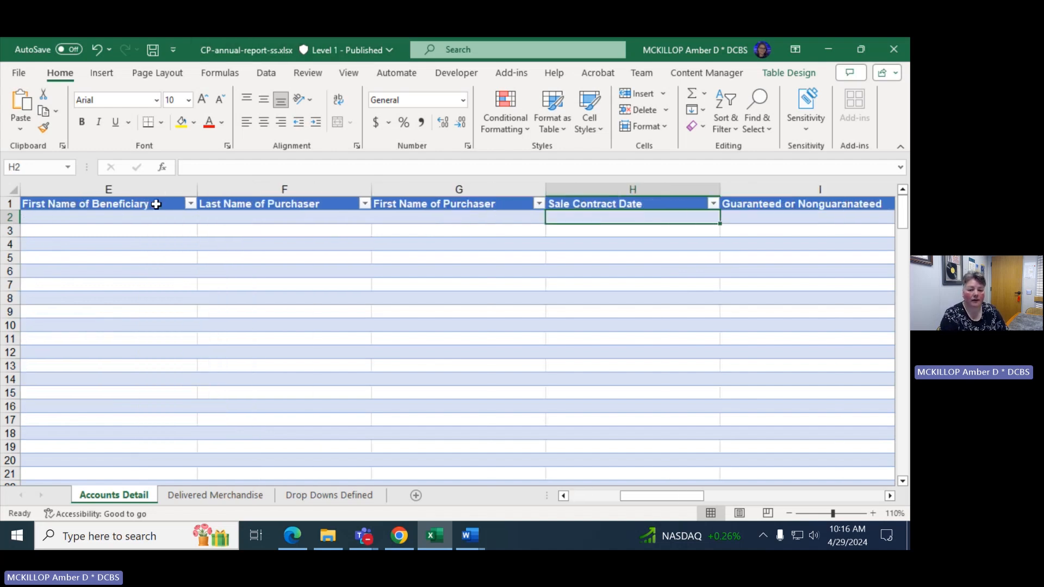
- On the Delivered Merchandise sheet, enter the license number and licensee name "Certified provider example" in row 2
{"action": "left_click", "coordinate": [214, 495]}
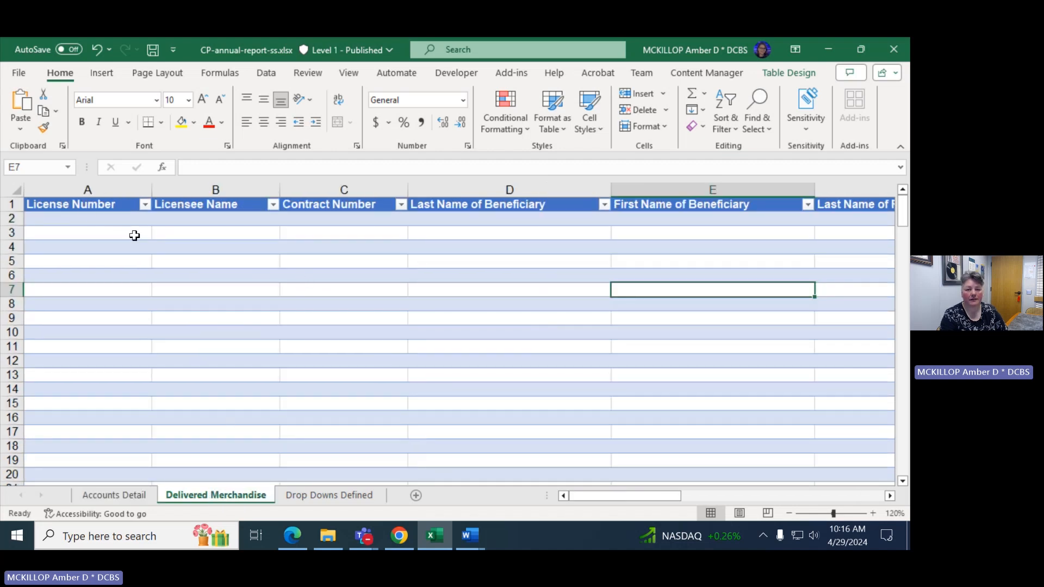
{"action": "left_click", "coordinate": [88, 220]}
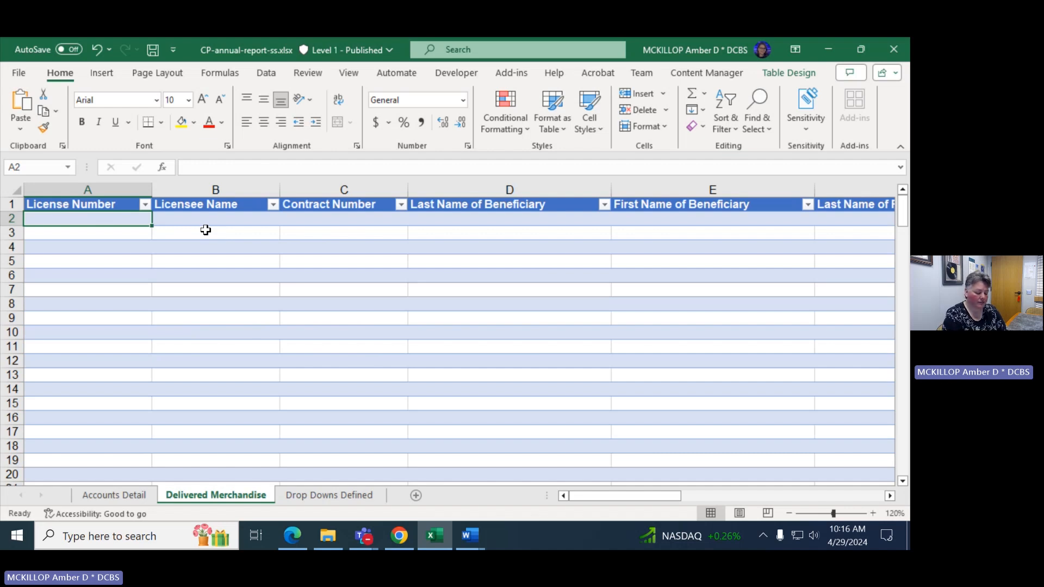
{"action": "type", "text": "CP-0462"}
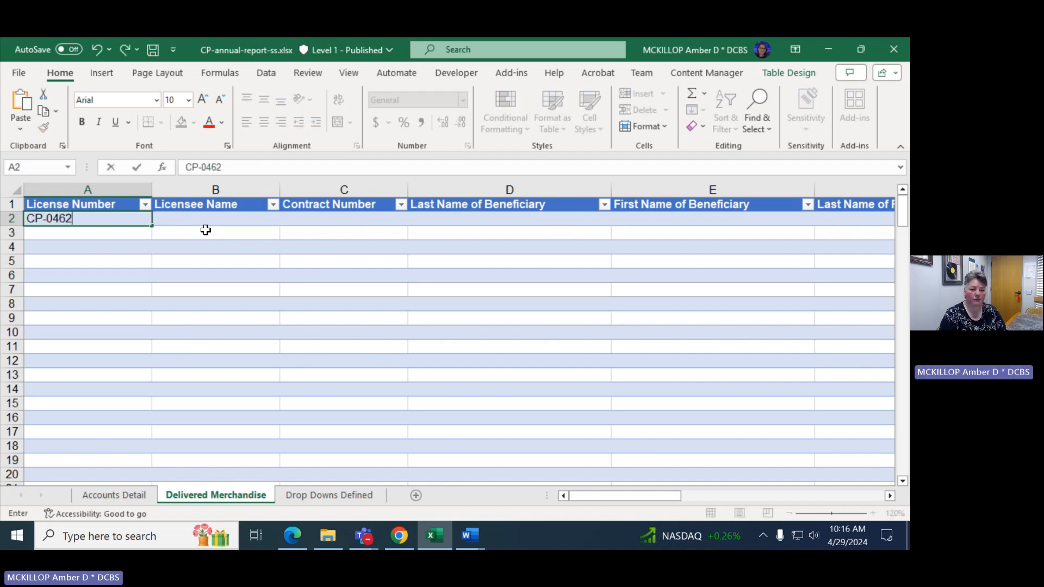
{"action": "key", "text": "Tab"}
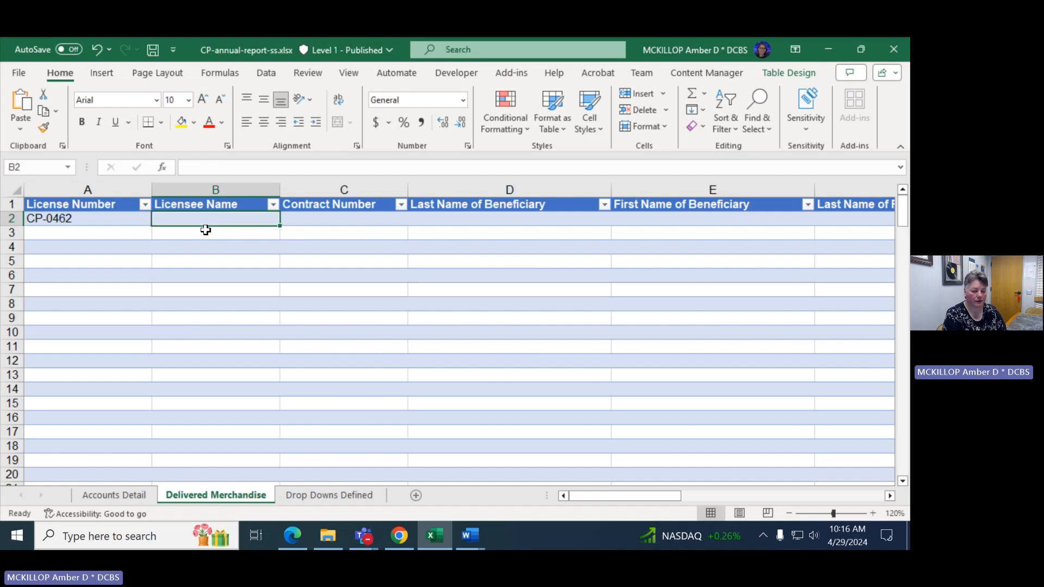
{"action": "type", "text": "Certified provider example"}
{"action": "key", "text": "Tab"}
- Copy the Delivered Merchandise license number and licensee name from row 2 down through row 58
{"action": "left_click_drag", "start_coordinate": [109, 218], "coordinate": [264, 456]}
{"action": "left_click_drag", "start_coordinate": [118, 224], "coordinate": [280, 437]}
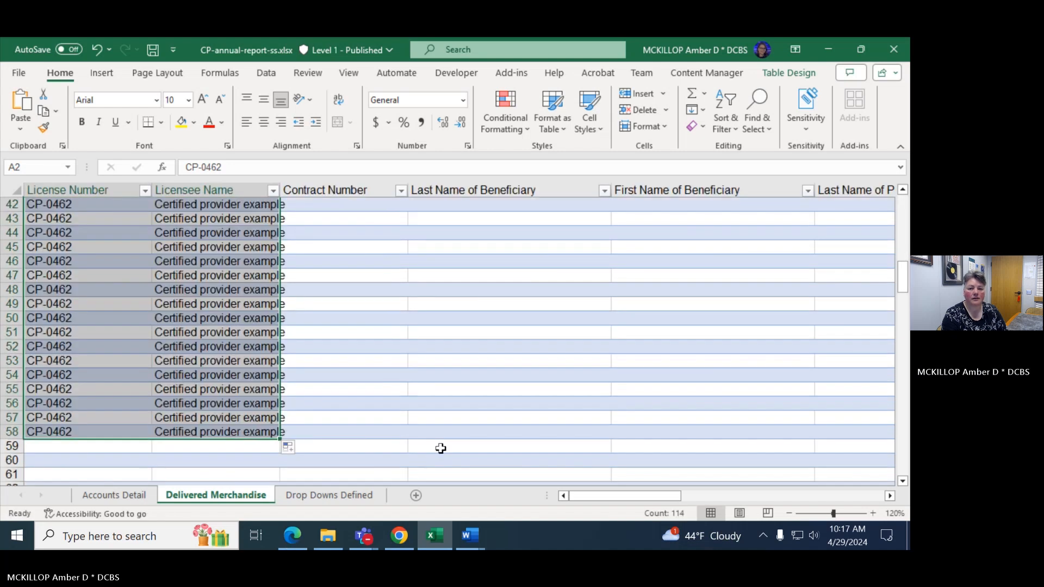
{"action": "scroll", "coordinate": [333, 277], "scroll_direction": "up", "scroll_amount": 14}
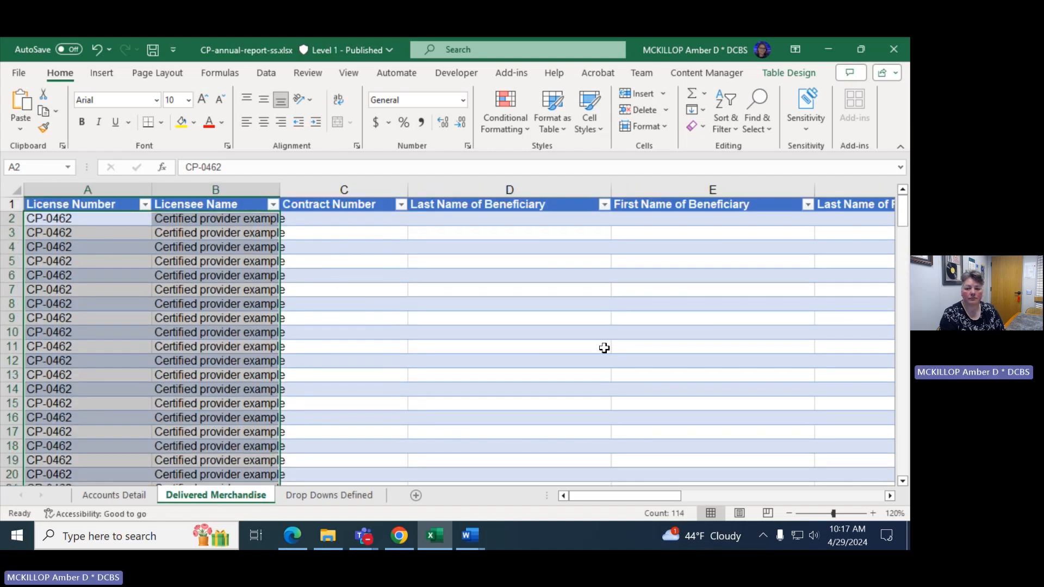
{"action": "left_click", "coordinate": [604, 348]}
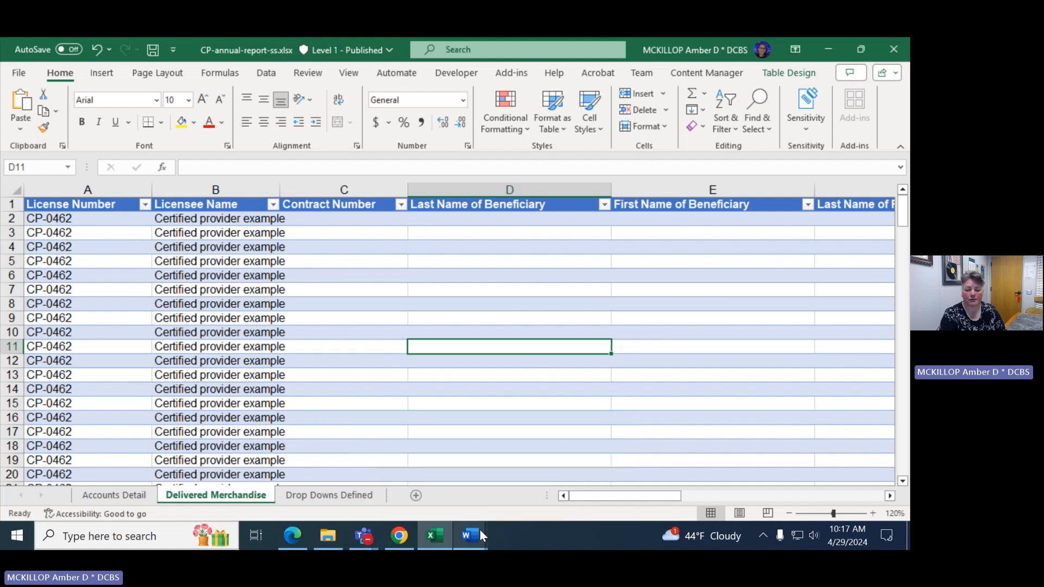
- Switch to MT Renewal Notice Letter Example.docx in Word and examine the Master Trustee License Information section
{"action": "mouse_move", "coordinate": [476, 531]}
{"action": "left_click", "coordinate": [533, 487]}
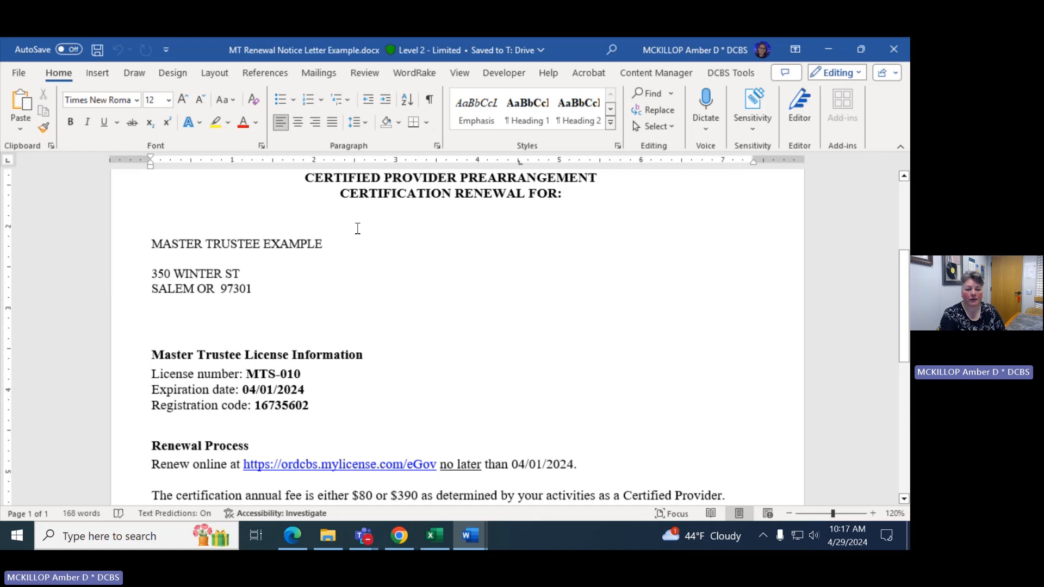
{"action": "scroll", "coordinate": [386, 322], "scroll_direction": "down", "scroll_amount": 1}
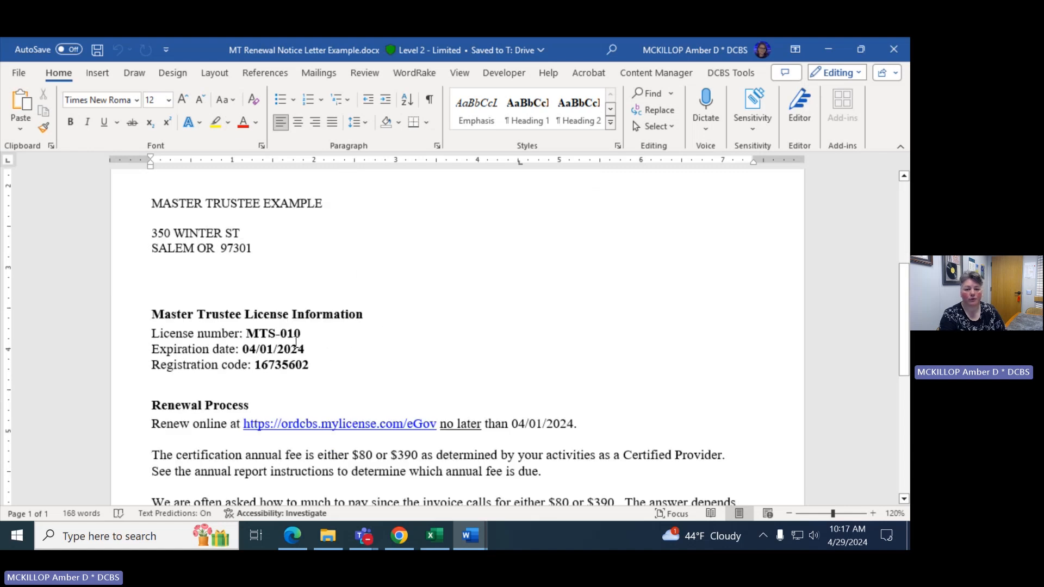
{"action": "mouse_move", "coordinate": [319, 329]}
{"action": "left_mouse_down"}
{"action": "mouse_move", "coordinate": [277, 334]}
{"action": "mouse_move", "coordinate": [321, 332]}
{"action": "left_mouse_up"}
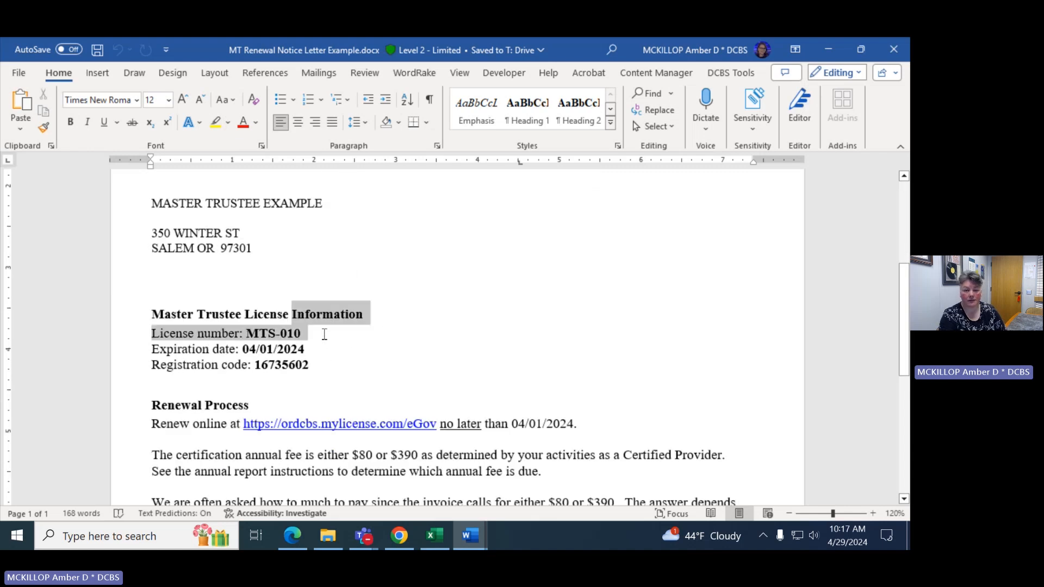
{"action": "left_click", "coordinate": [351, 353]}
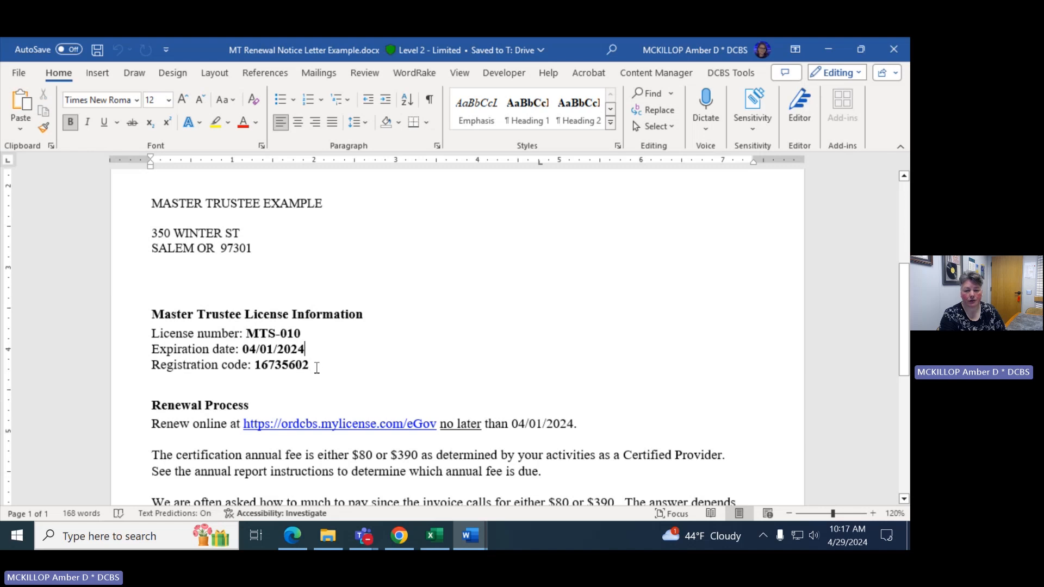
- Select the registration code in the renewal letter and switch to the License Management login page in Chrome
{"action": "left_click_drag", "start_coordinate": [310, 366], "coordinate": [259, 368]}
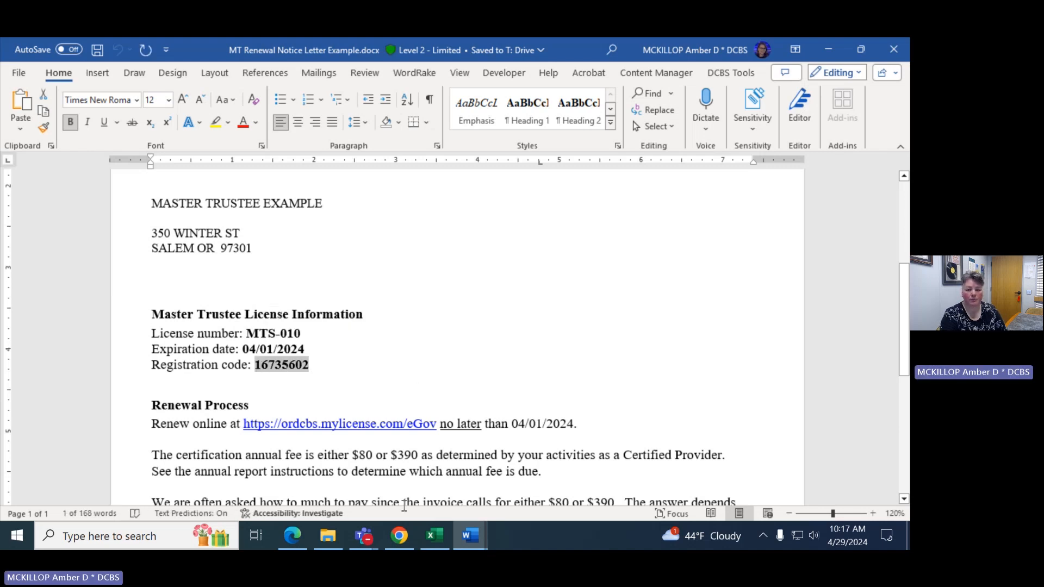
{"action": "left_click", "coordinate": [399, 536]}
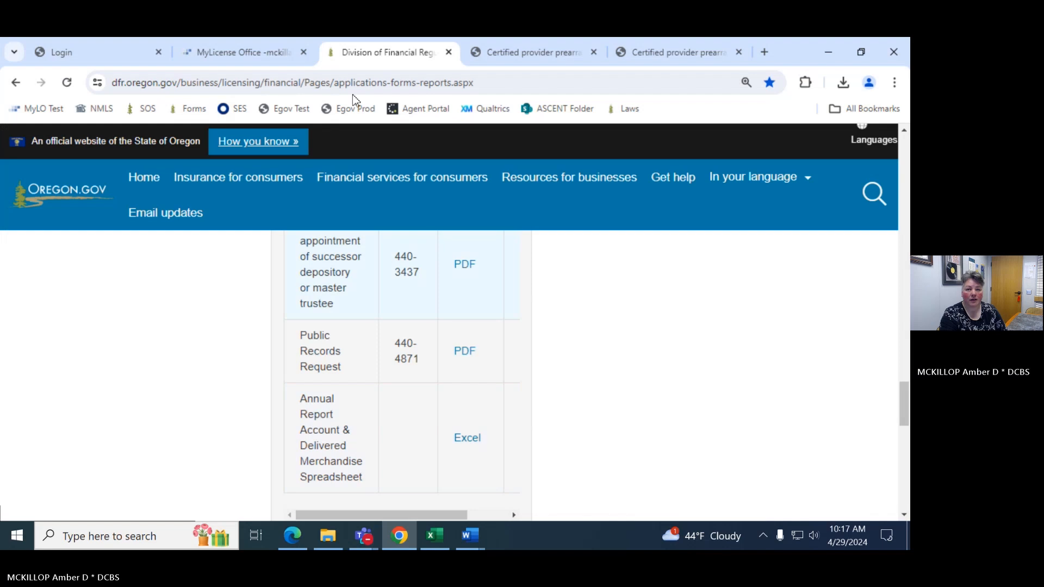
{"action": "left_click", "coordinate": [100, 52]}
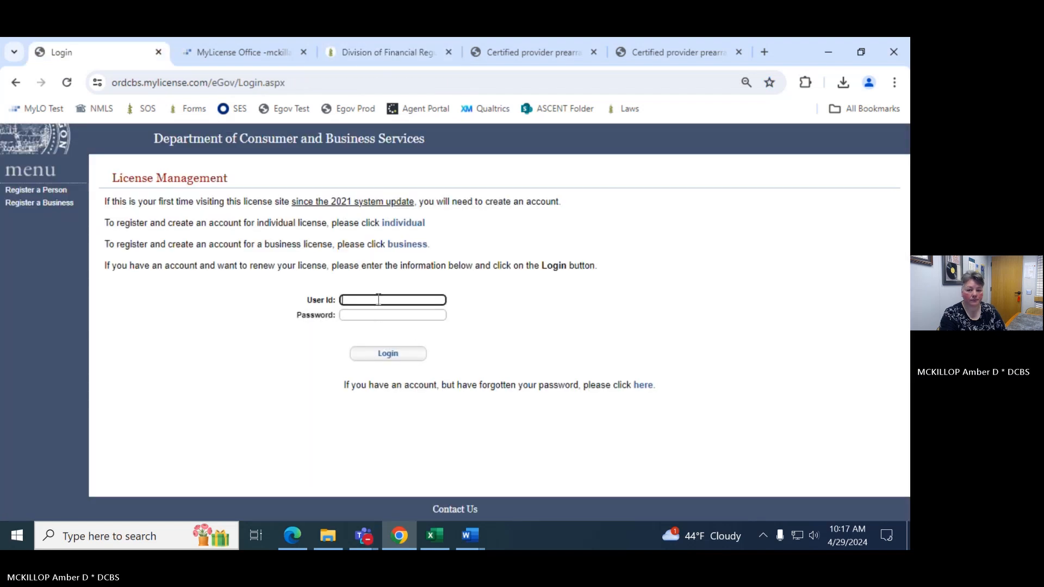
{"action": "left_click", "coordinate": [378, 300]}
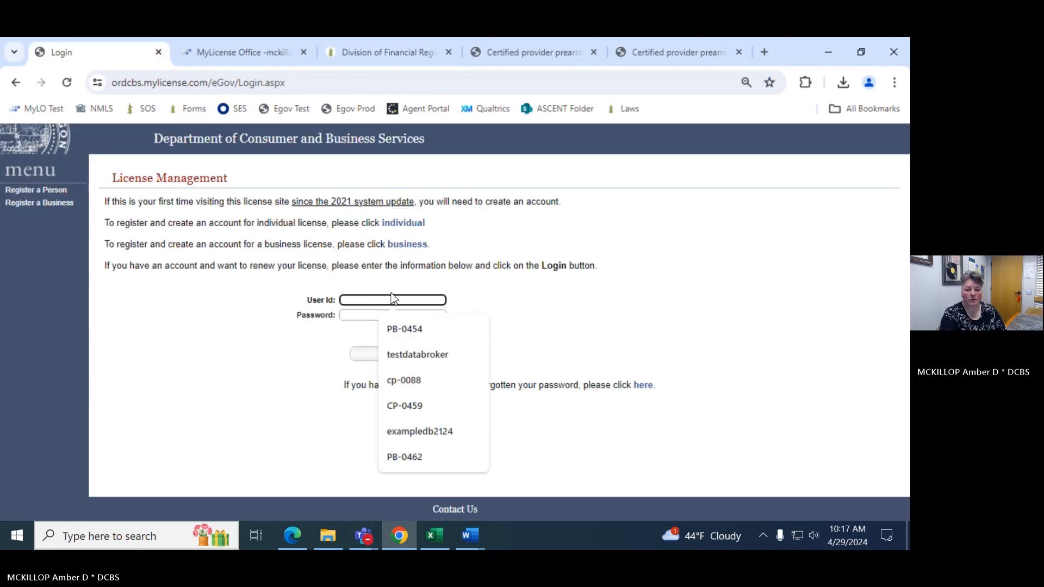
{"action": "left_click", "coordinate": [391, 294]}
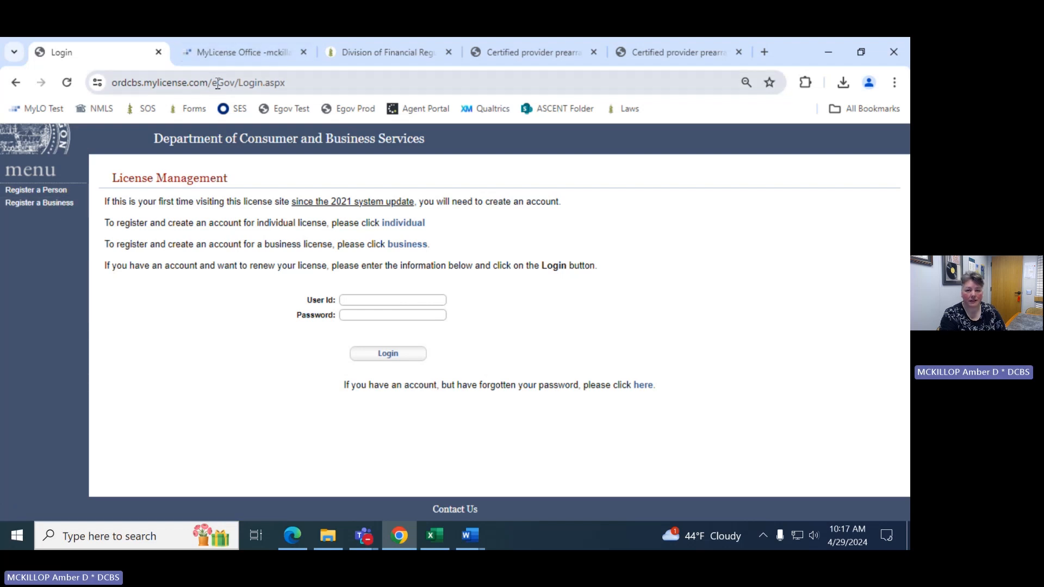
{"action": "mouse_move", "coordinate": [476, 531]}
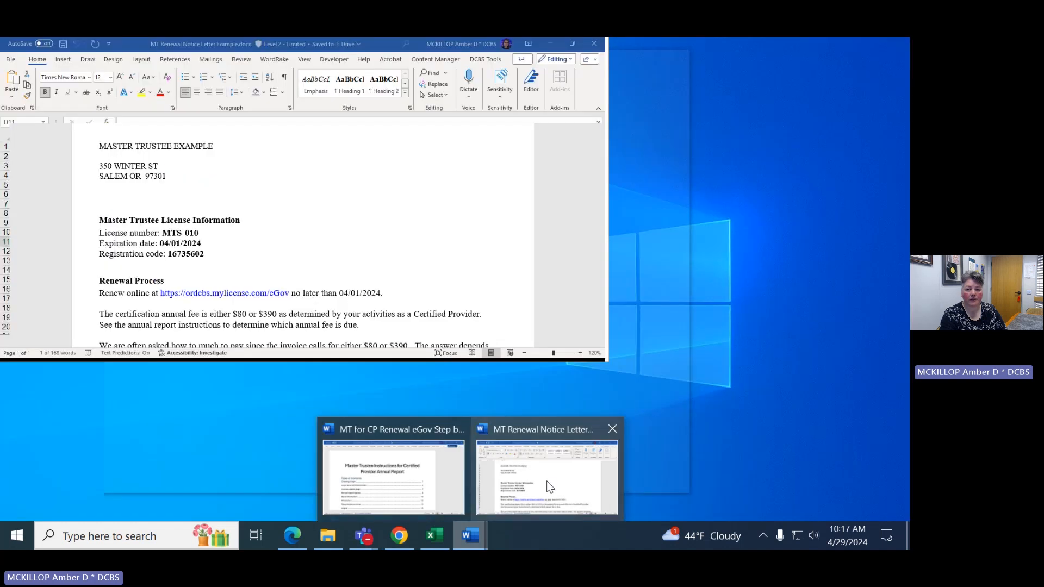
{"action": "left_click", "coordinate": [546, 481]}
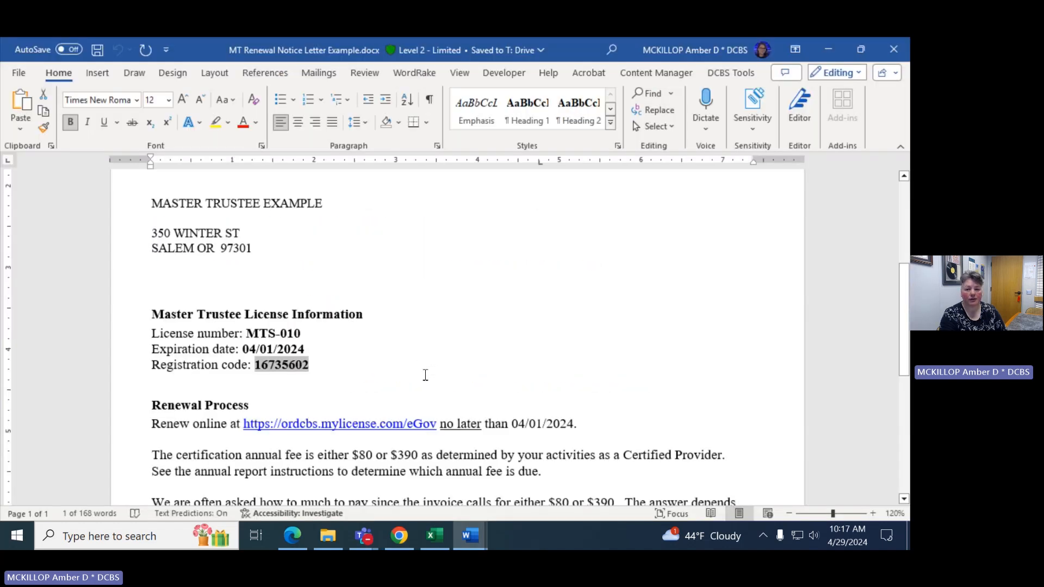
{"action": "key", "text": "alt+Tab"}
{"action": "left_click", "coordinate": [380, 299]}
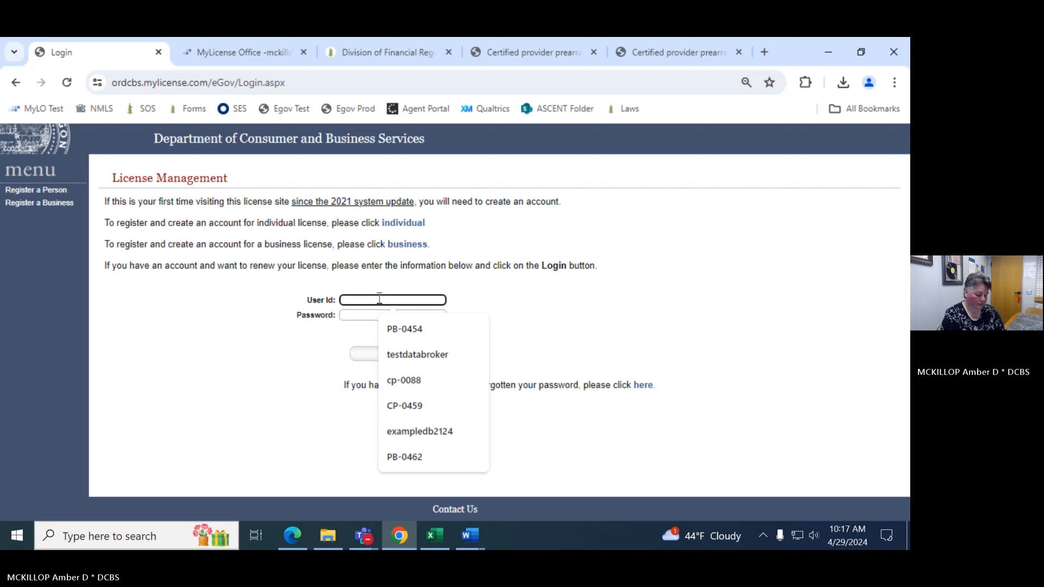
{"action": "type", "text": "MT"}
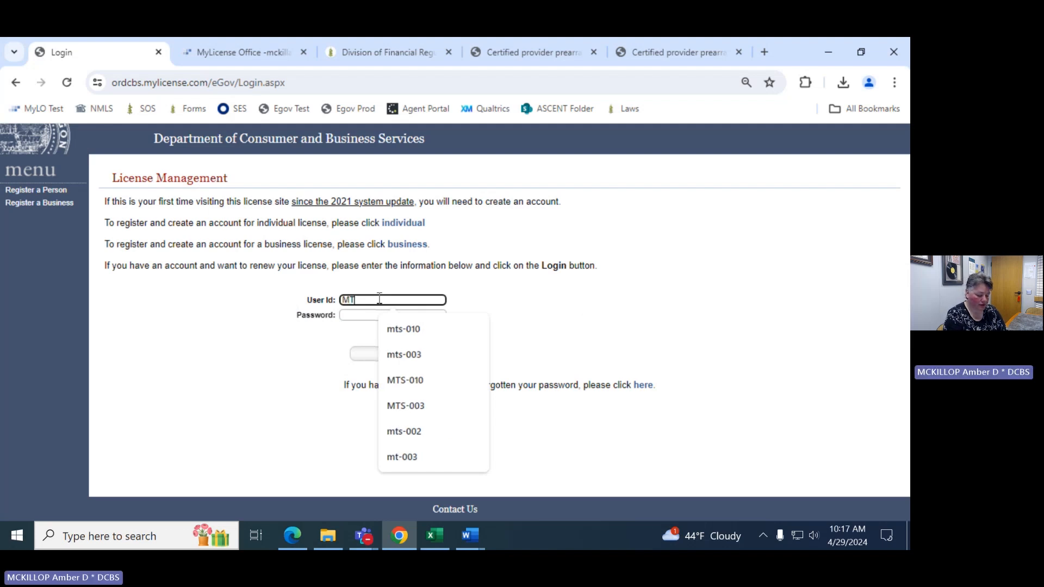
{"action": "type", "text": "S-01"}
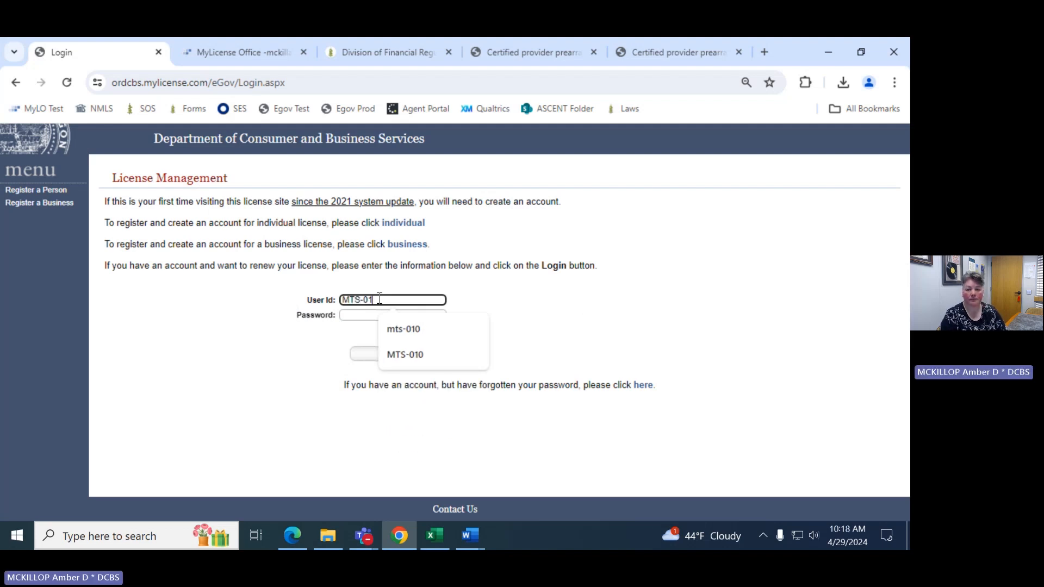
{"action": "left_click", "coordinate": [243, 355]}
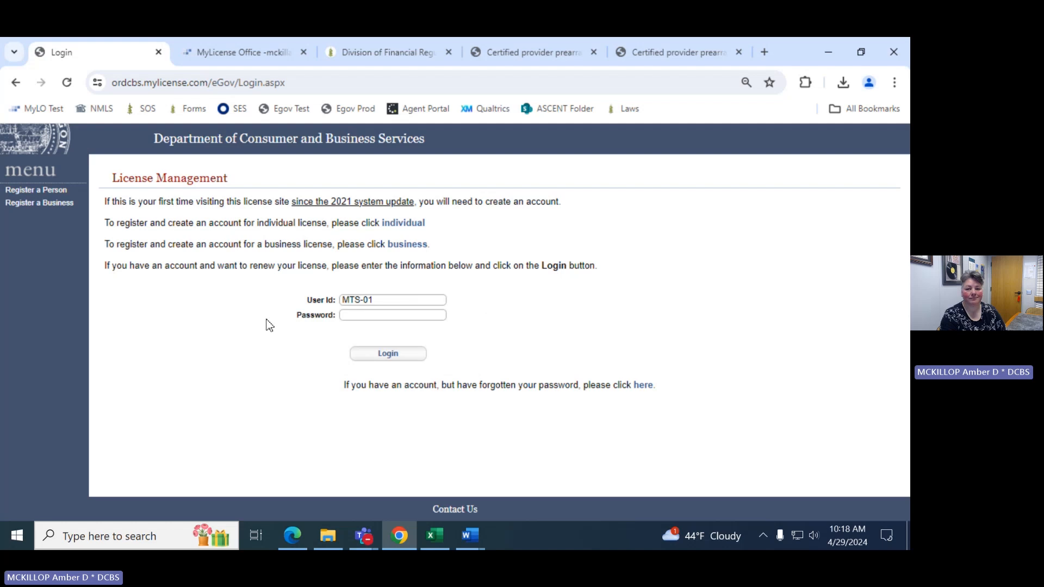
- Open the business registration record search and enter the master trustee's license number from the renewal letter
{"action": "left_click", "coordinate": [29, 202]}
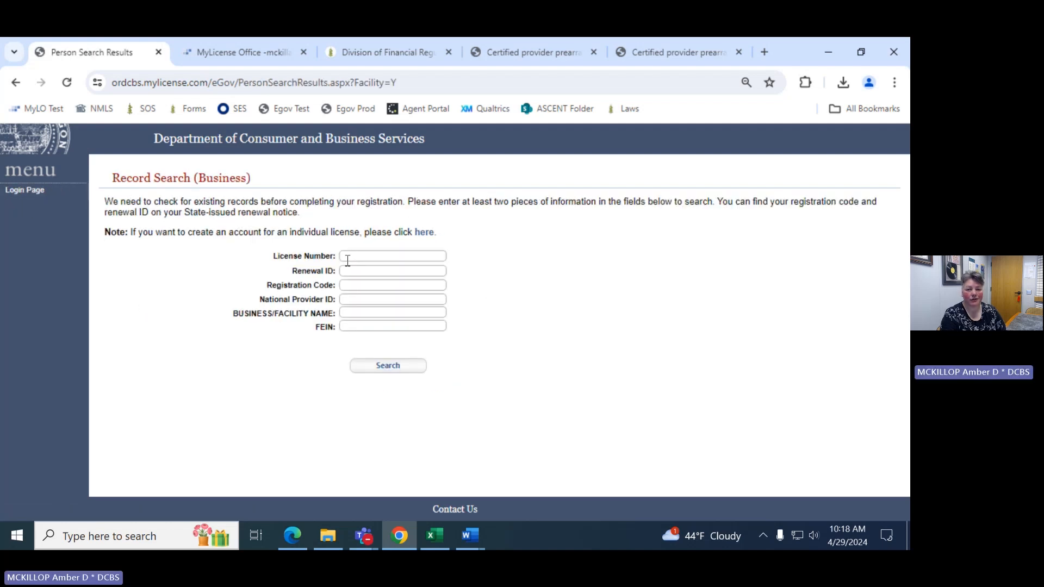
{"action": "left_click", "coordinate": [360, 254]}
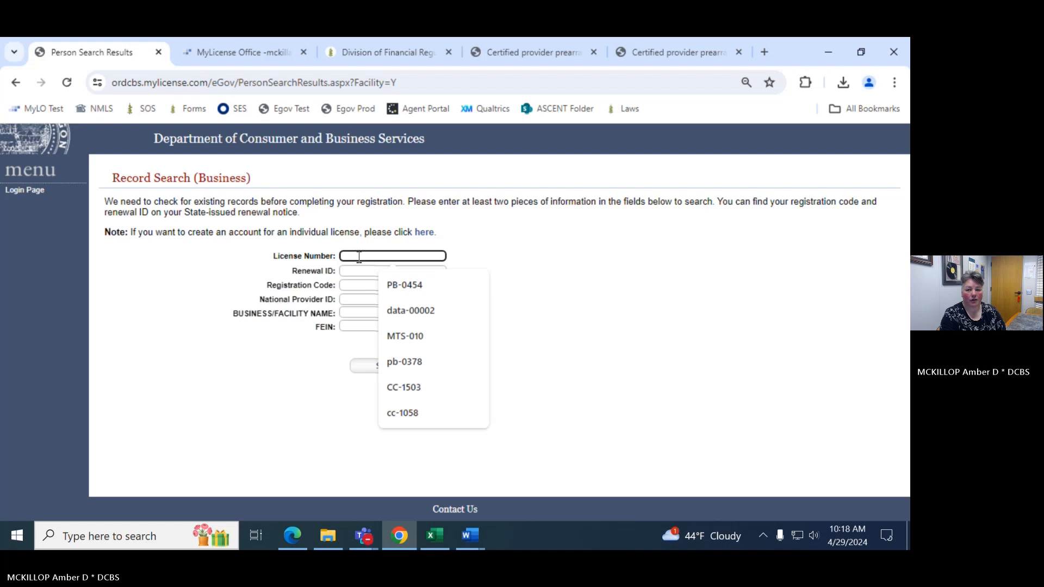
{"action": "type", "text": "MT"}
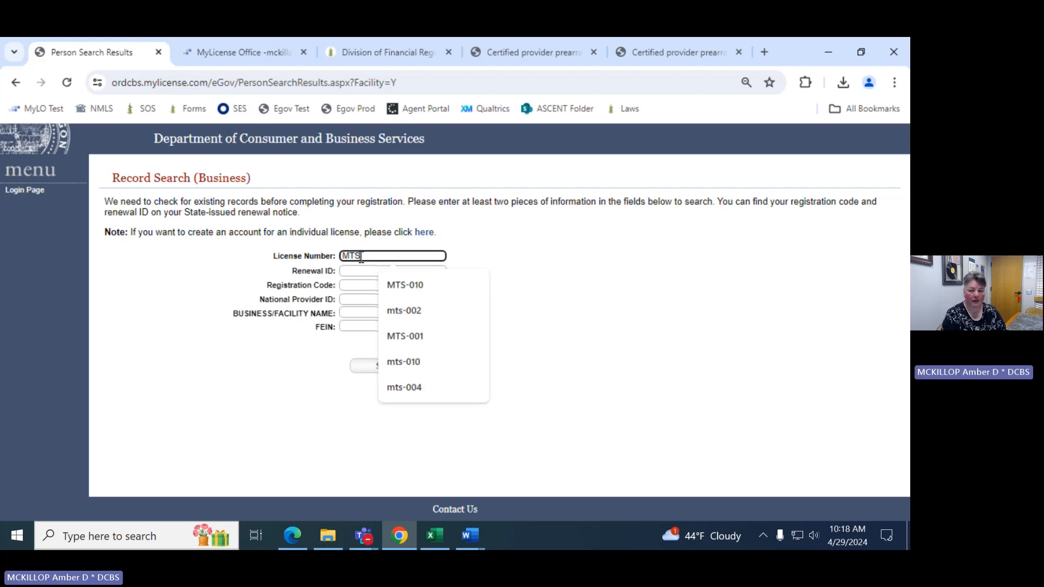
{"action": "type", "text": "S-010"}
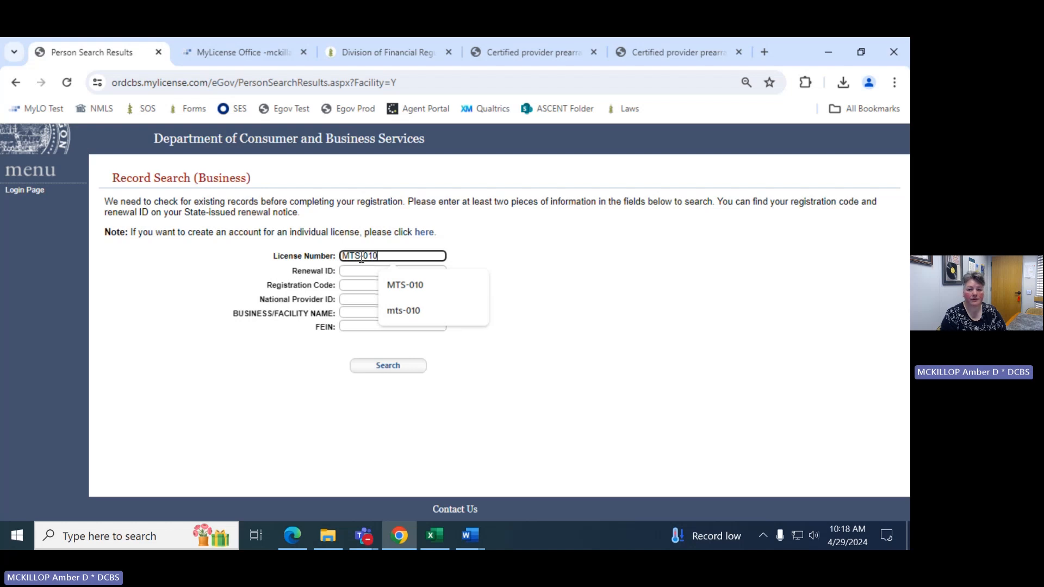
{"action": "key", "text": "Tab"}
{"action": "key", "text": "Tab"}
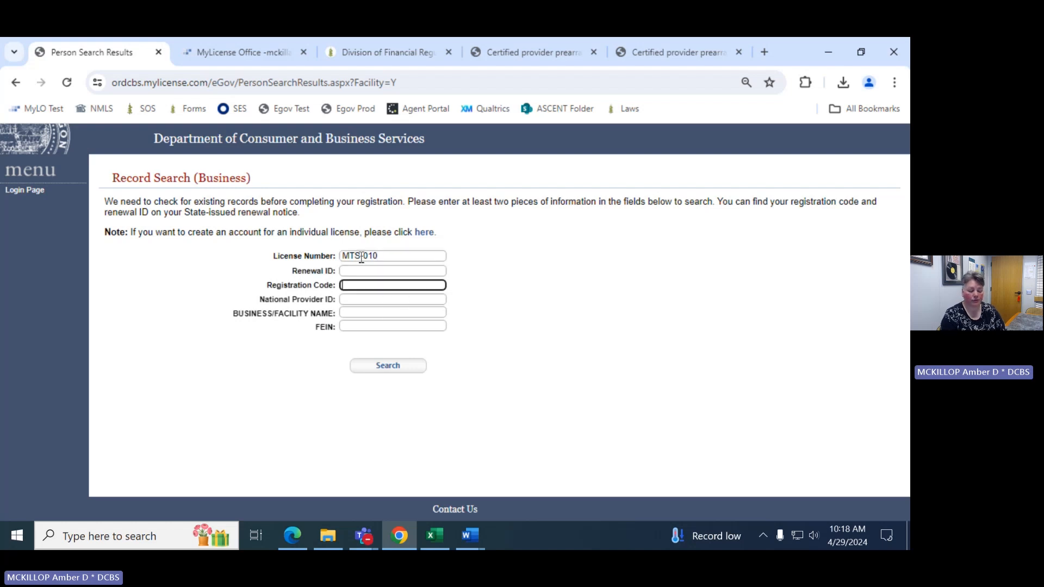
- Check the registration code in the renewal letter in Word, enter it in the record search in Chrome, and run the search
{"action": "left_click", "coordinate": [470, 536]}
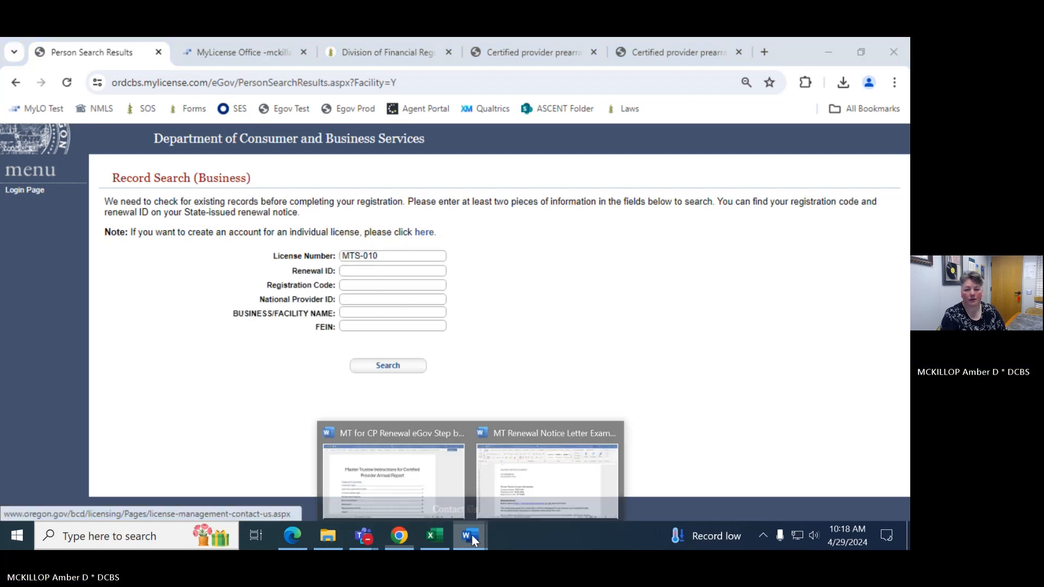
{"action": "left_click", "coordinate": [527, 498]}
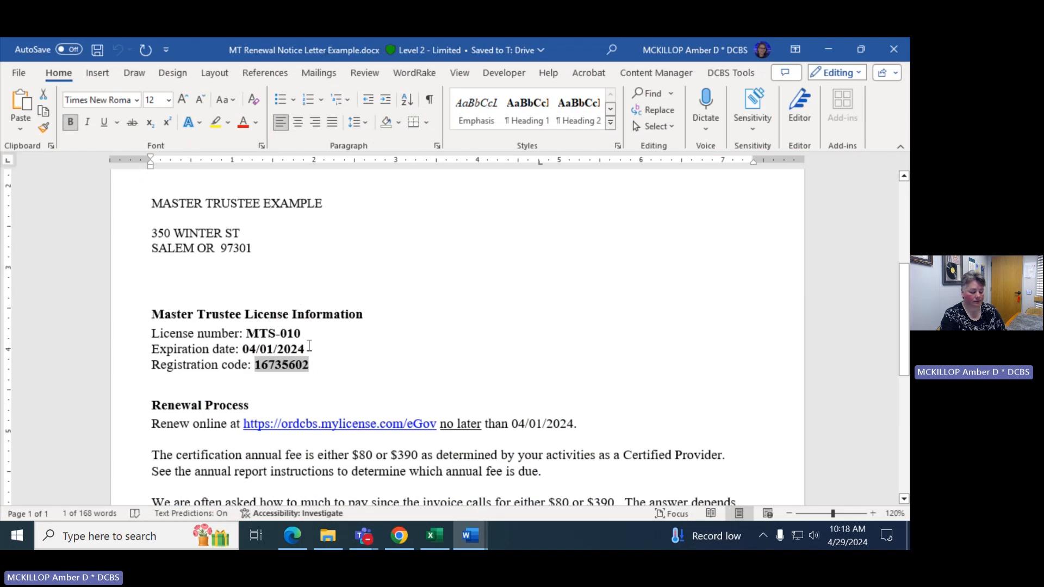
{"action": "key", "text": "alt+Tab"}
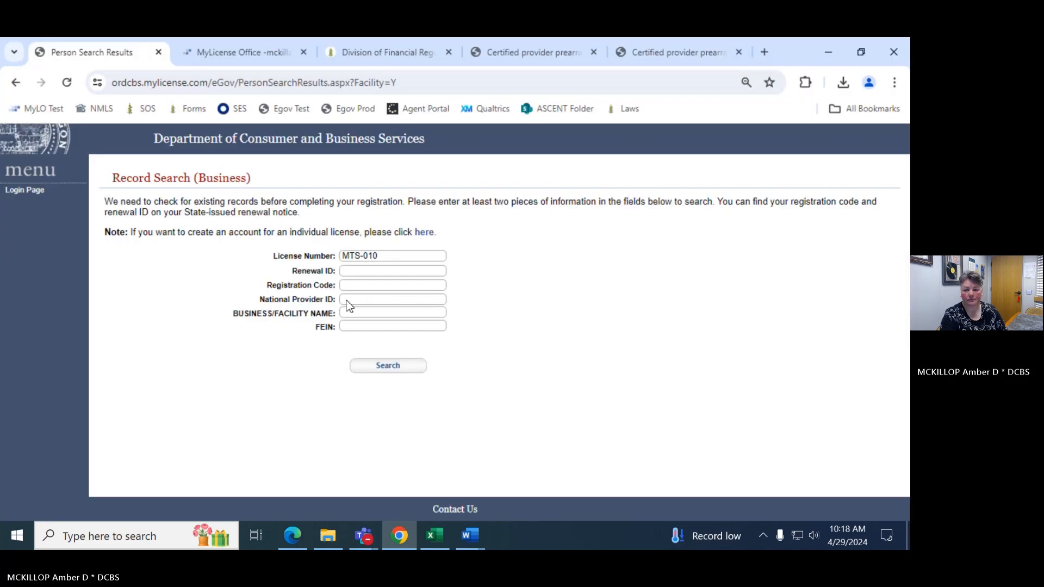
{"action": "left_click", "coordinate": [360, 286]}
{"action": "left_click", "coordinate": [405, 386]}
{"action": "left_click", "coordinate": [424, 365]}
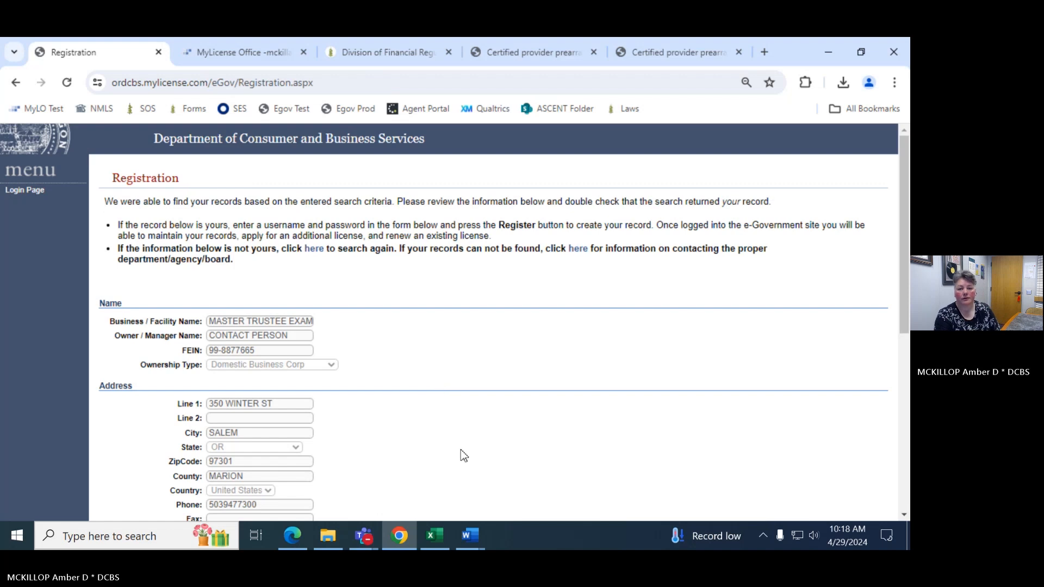
- Enter and confirm the account password under User Credentials, keep the prefilled security questions, and register the account
{"action": "scroll", "coordinate": [456, 424], "scroll_direction": "down", "scroll_amount": 3}
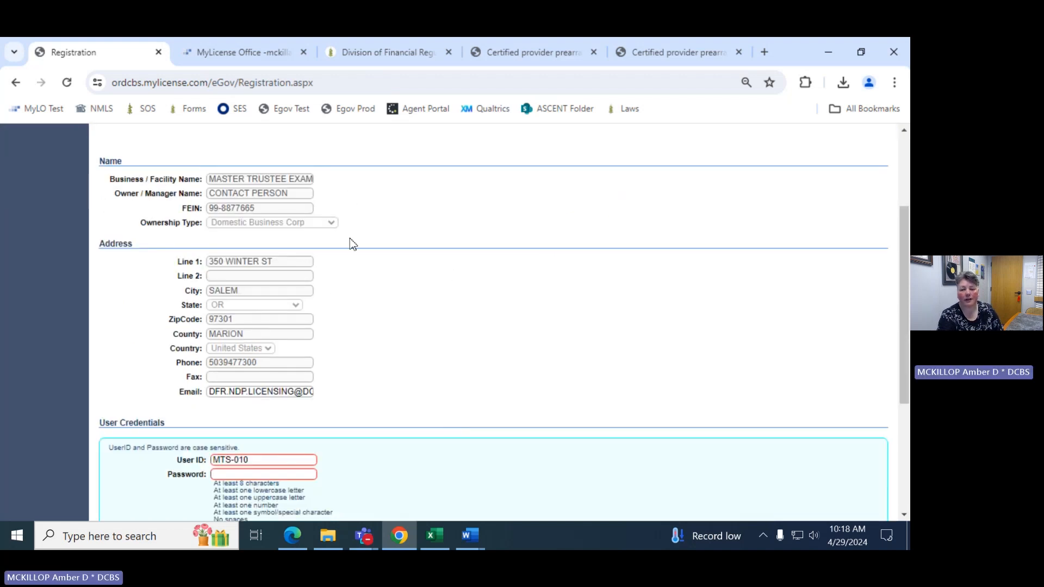
{"action": "scroll", "coordinate": [411, 408], "scroll_direction": "down", "scroll_amount": 4}
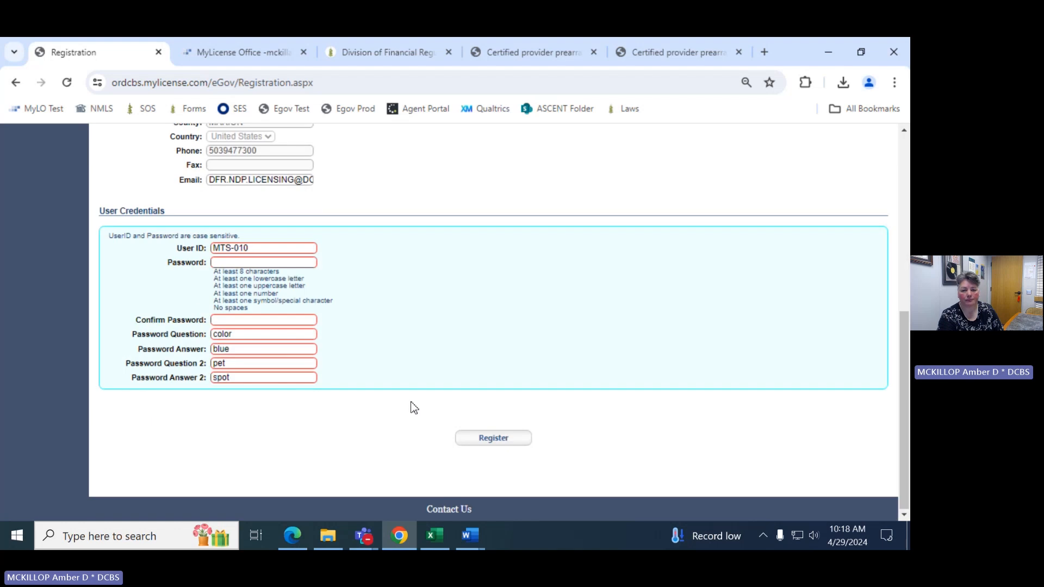
{"action": "left_click", "coordinate": [236, 263]}
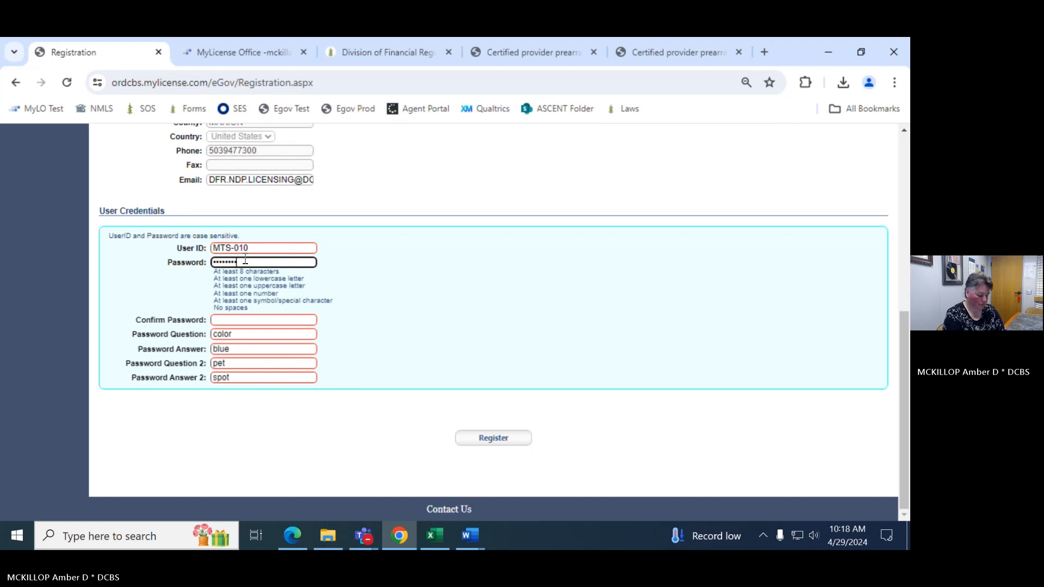
{"action": "key", "text": "Tab"}
{"action": "type", "text": "•••••"}
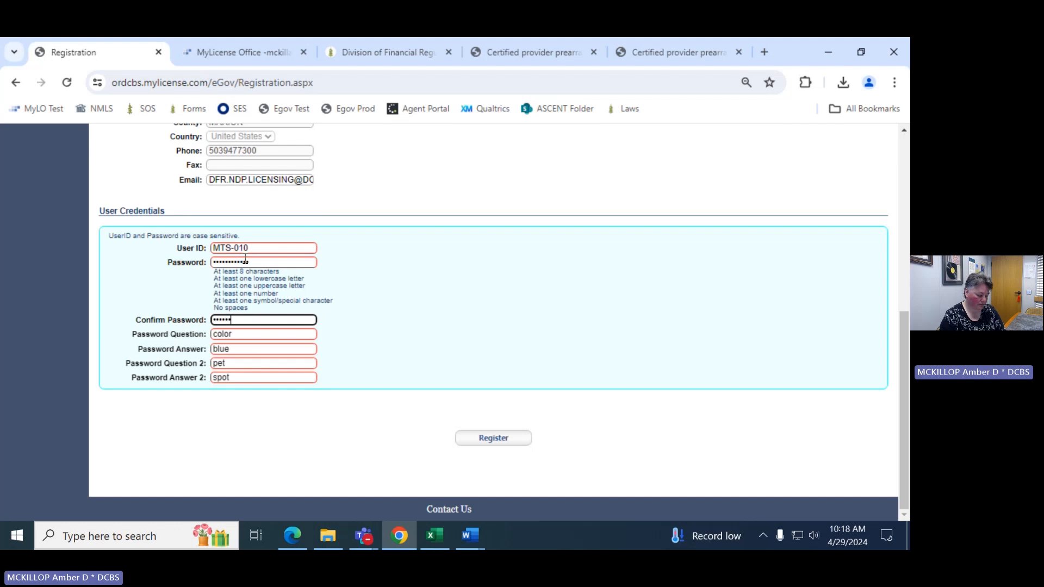
{"action": "type", "text": "••"}
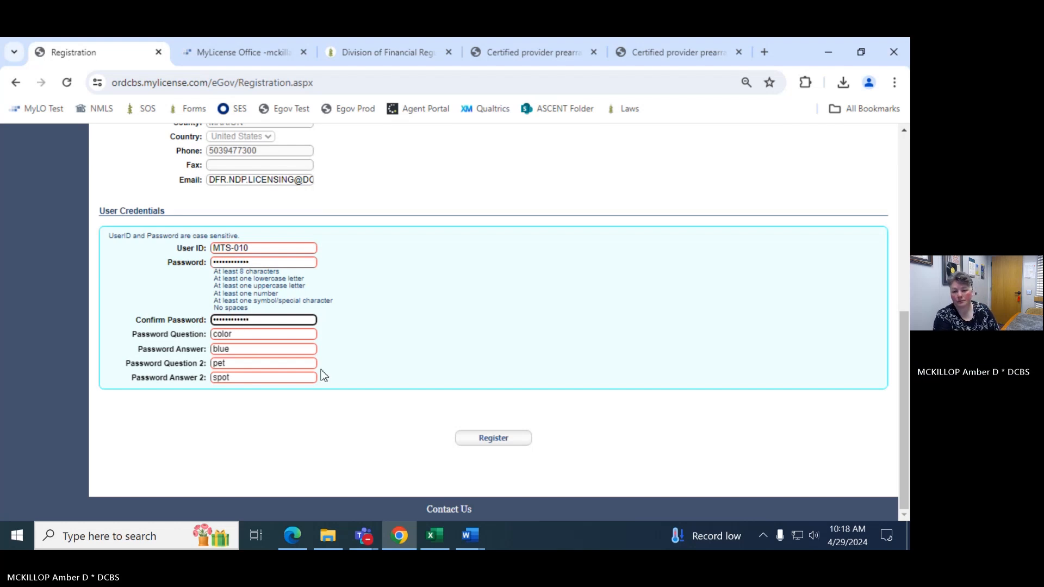
{"action": "left_click", "coordinate": [280, 334]}
{"action": "left_click", "coordinate": [238, 460]}
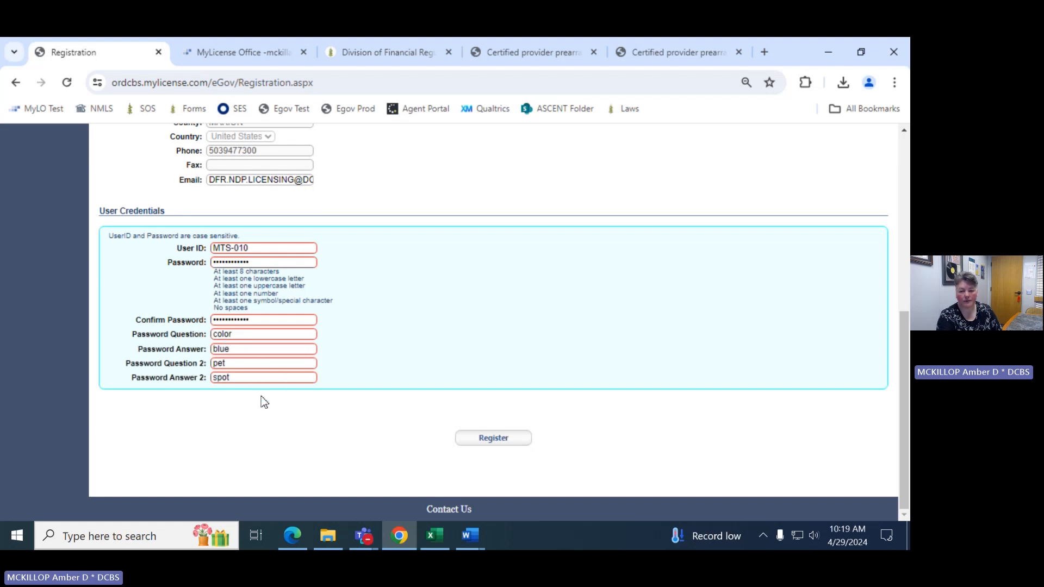
{"action": "left_click", "coordinate": [480, 439]}
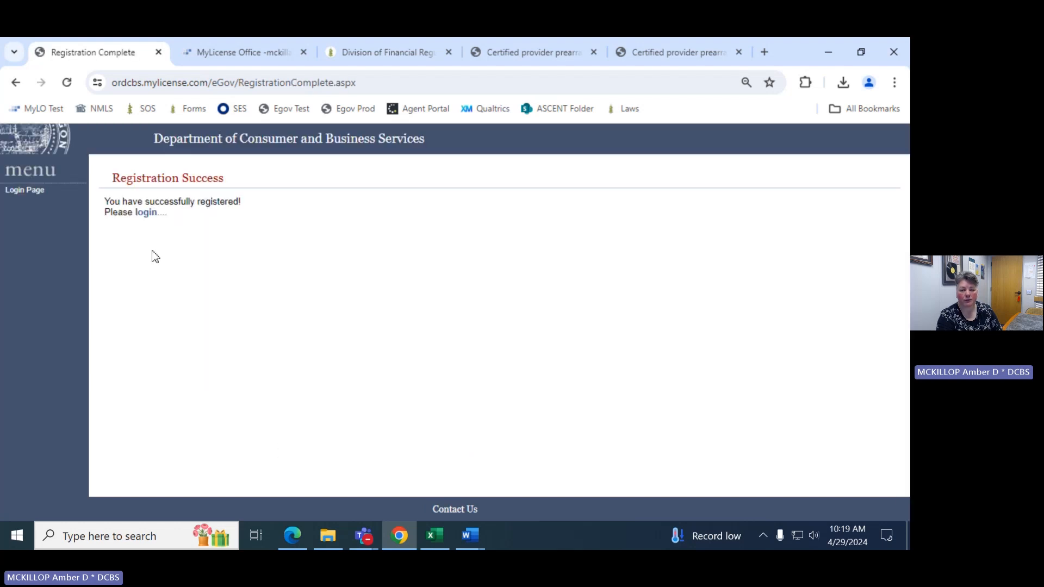
- Open the login page and log in to the master trustee account with its user ID and password
{"action": "left_click", "coordinate": [147, 213]}
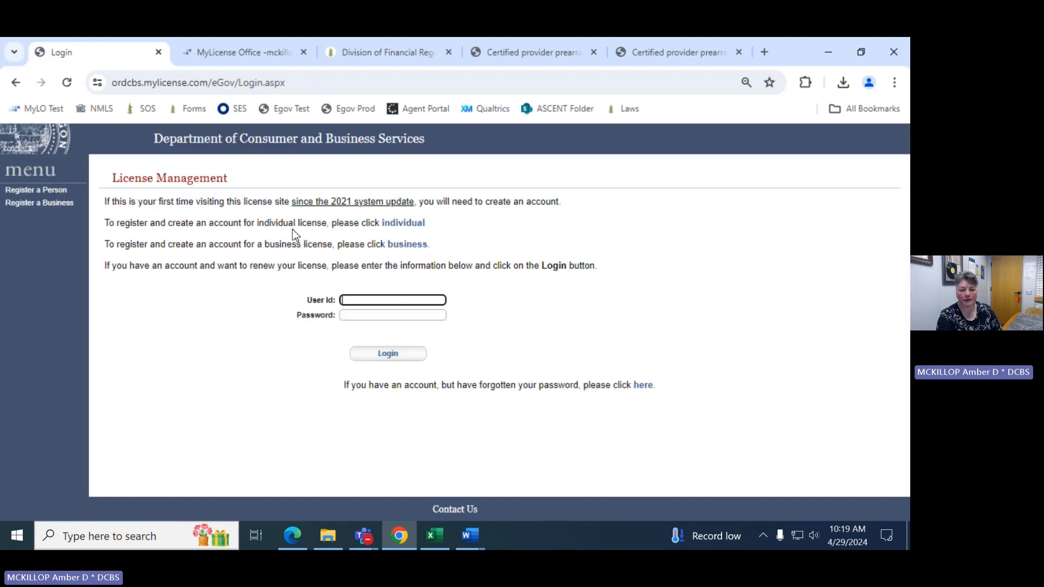
{"action": "type", "text": "MTS-010"}
{"action": "key", "text": "Tab"}
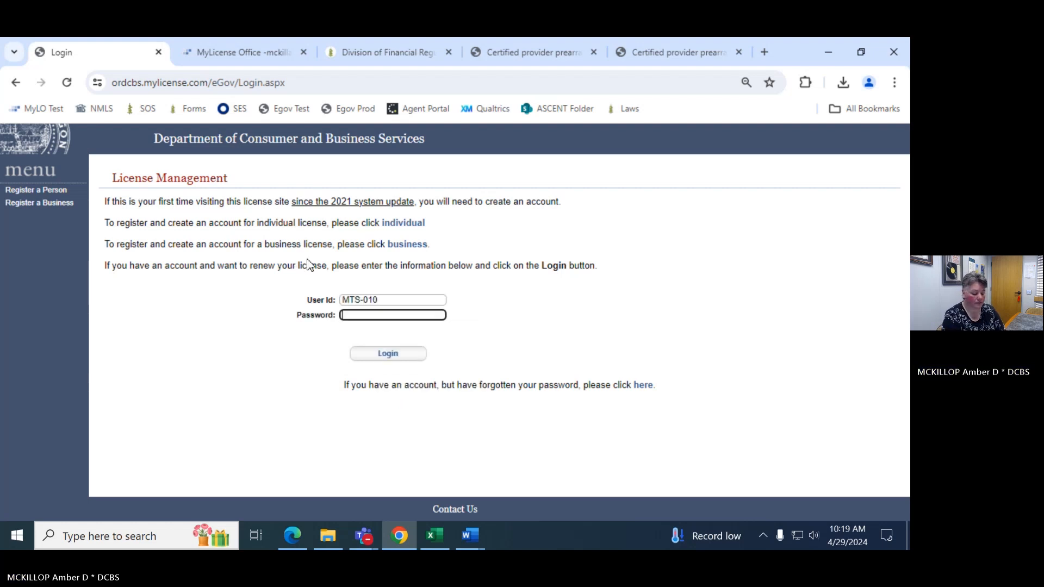
{"action": "type", "text": "•••••••"}
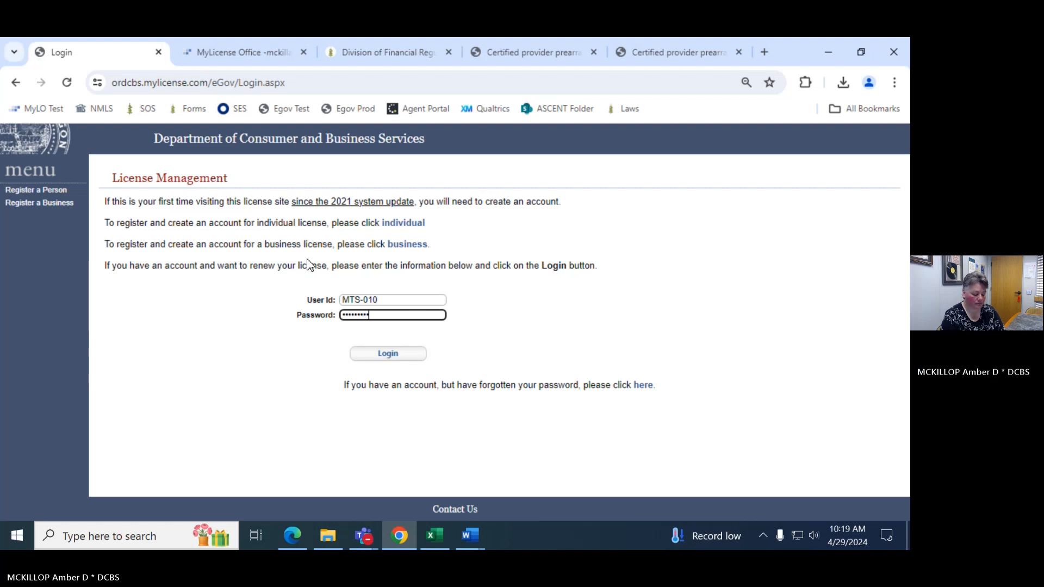
{"action": "left_click", "coordinate": [387, 354]}
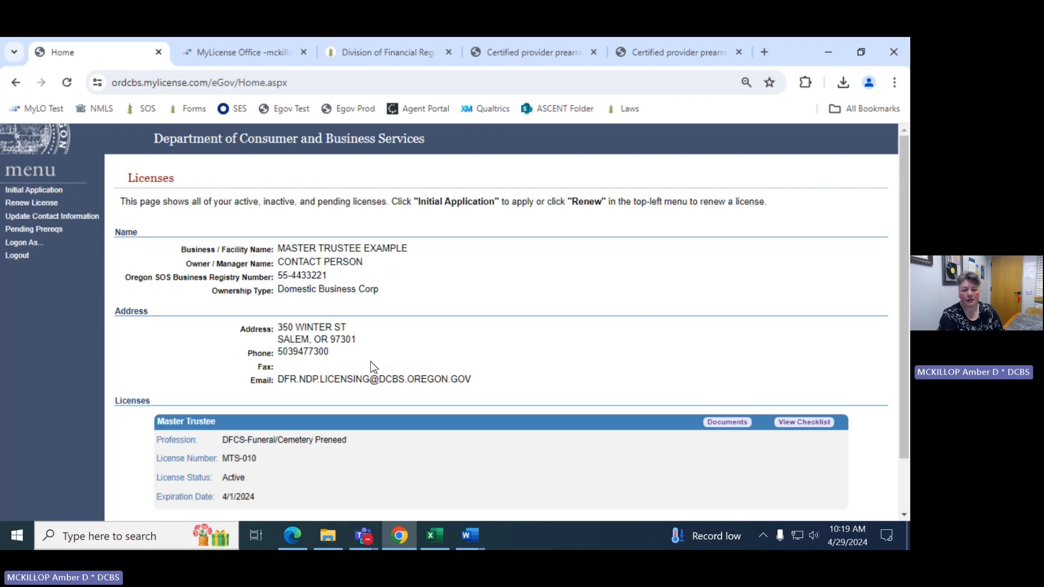
- Open the delegate sign-on from the master trustee's licensing home page and search for the certified provider by its license number
{"action": "scroll", "coordinate": [373, 366], "scroll_direction": "down", "scroll_amount": 2}
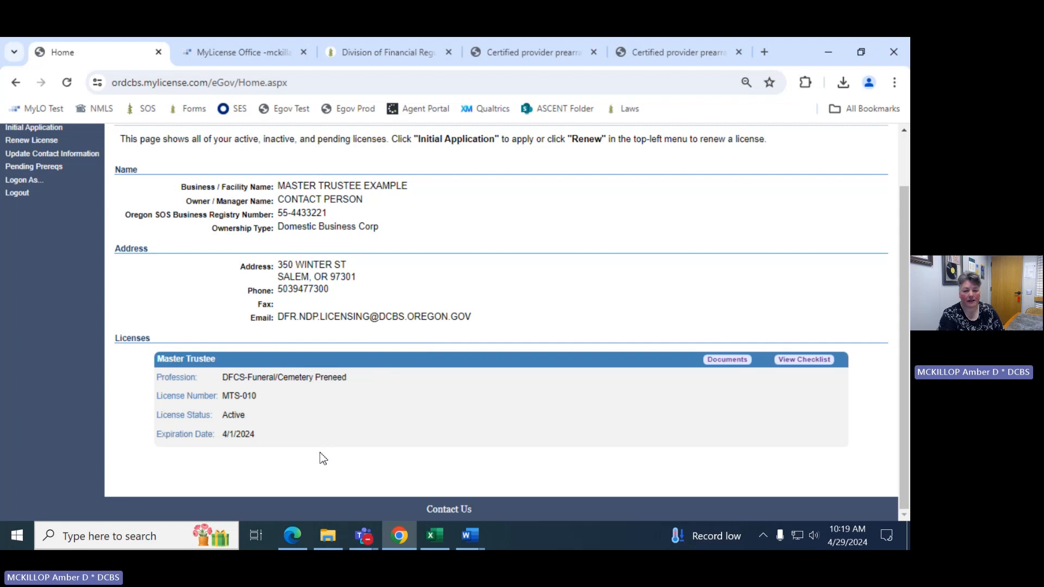
{"action": "scroll", "coordinate": [322, 455], "scroll_direction": "up", "scroll_amount": 2}
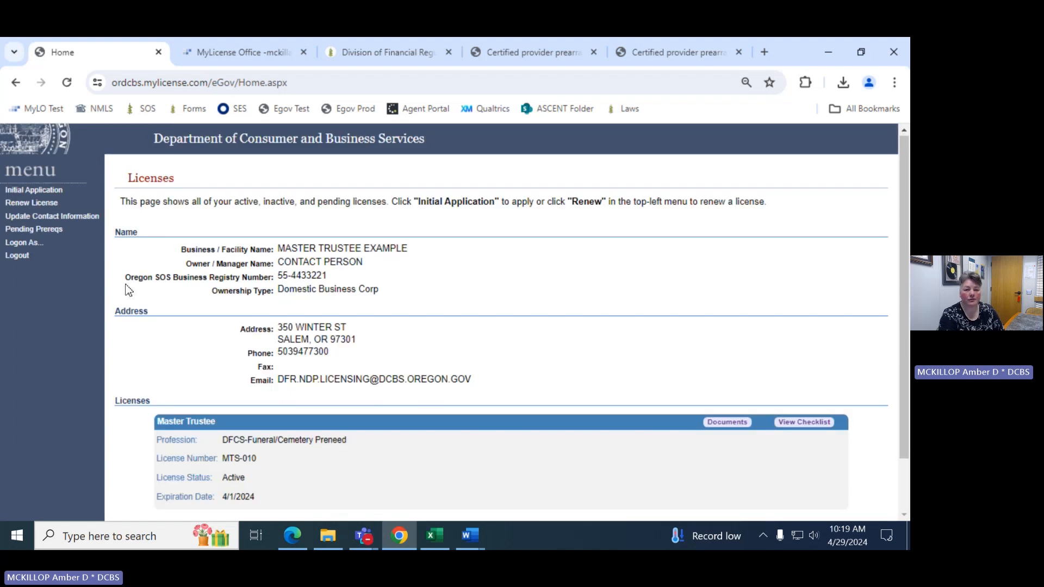
{"action": "left_click", "coordinate": [39, 243]}
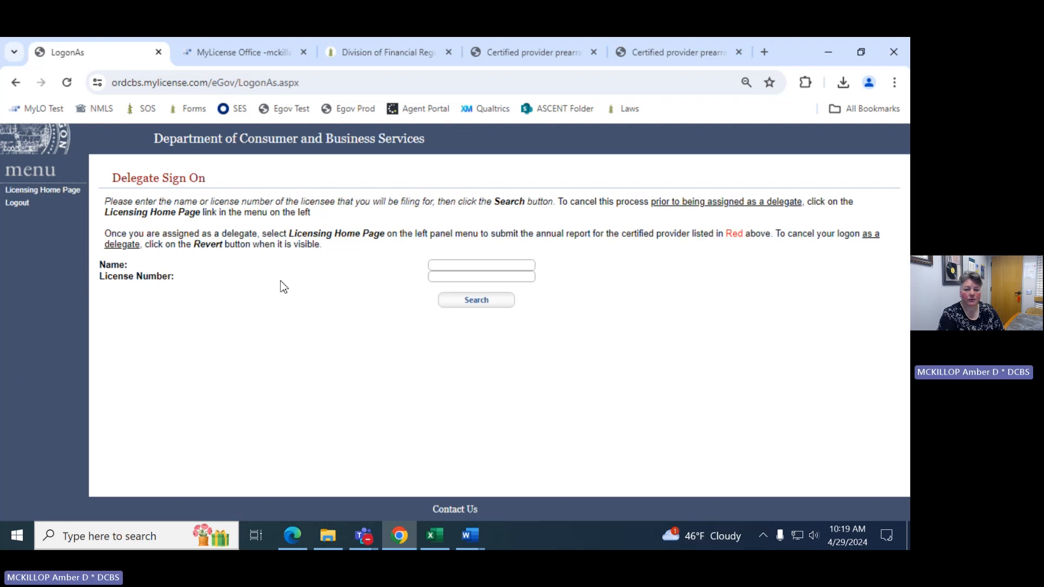
{"action": "left_click", "coordinate": [469, 277]}
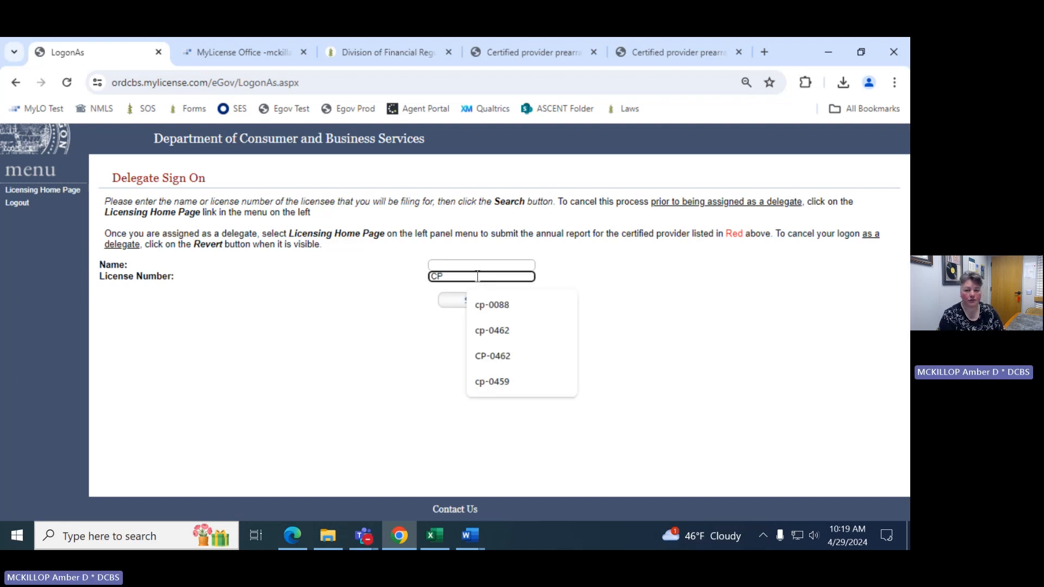
{"action": "type", "text": "CP-0462"}
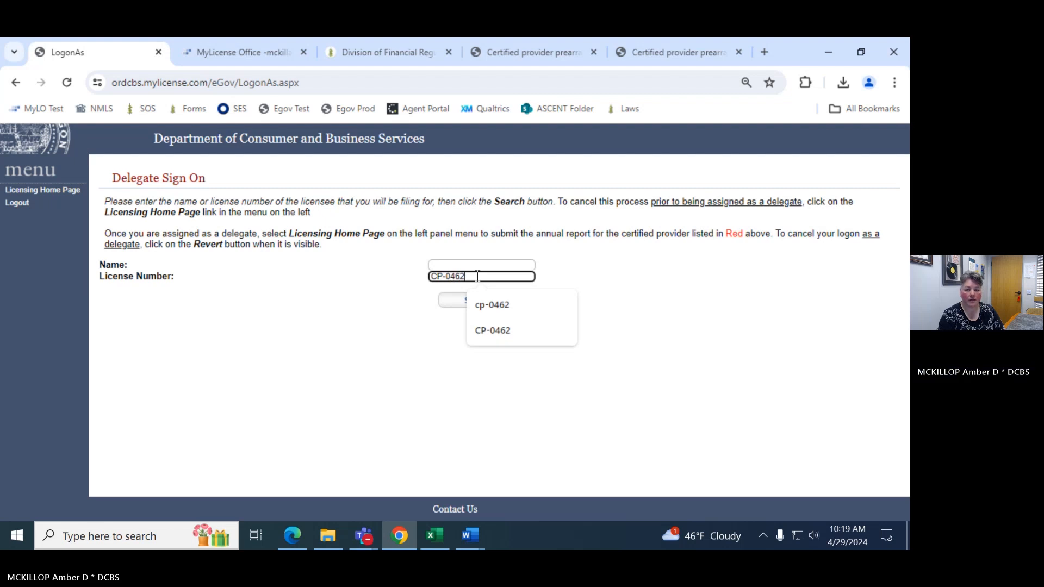
{"action": "key", "text": "Tab"}
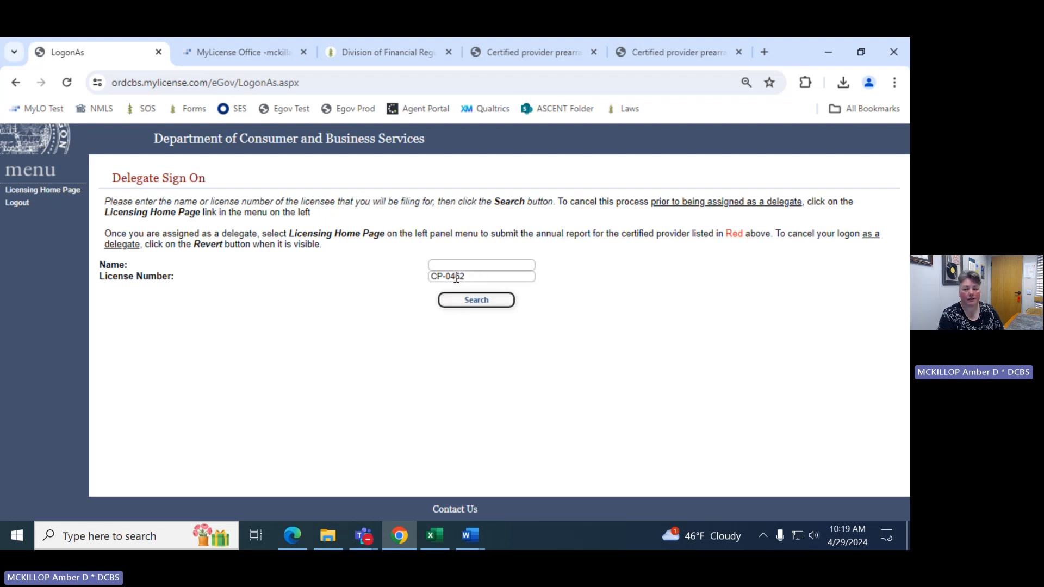
{"action": "left_click", "coordinate": [477, 303]}
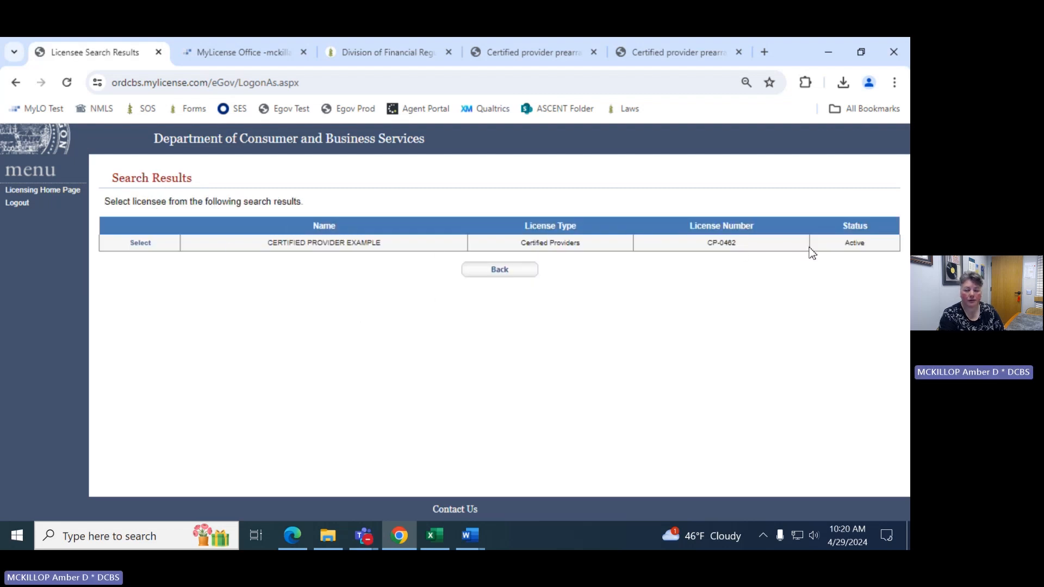
- Select the certified provider from the search results to act as its delegate, and return to the licensing home page
{"action": "left_click", "coordinate": [140, 243]}
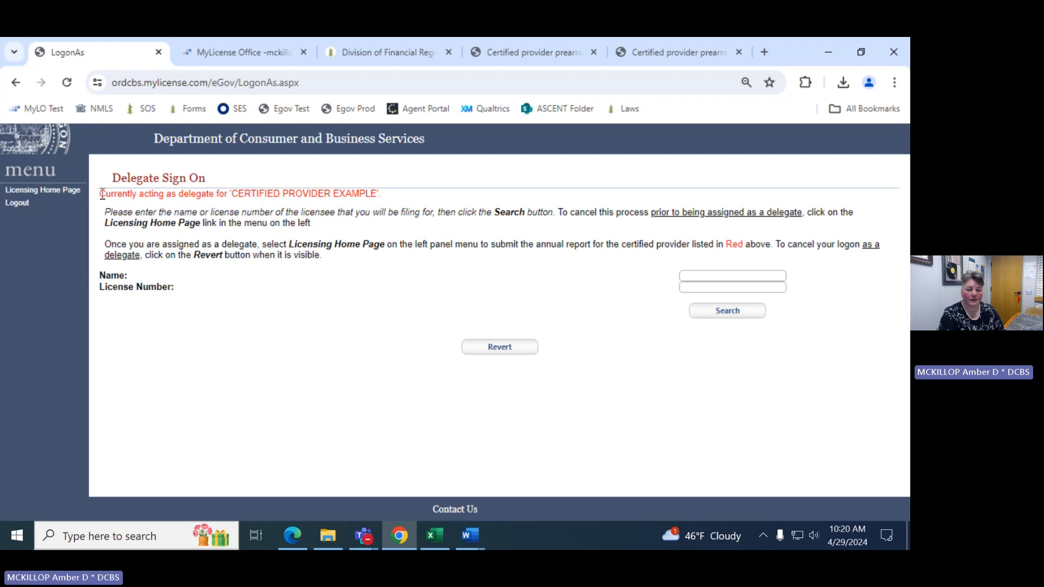
{"action": "left_click", "coordinate": [56, 195]}
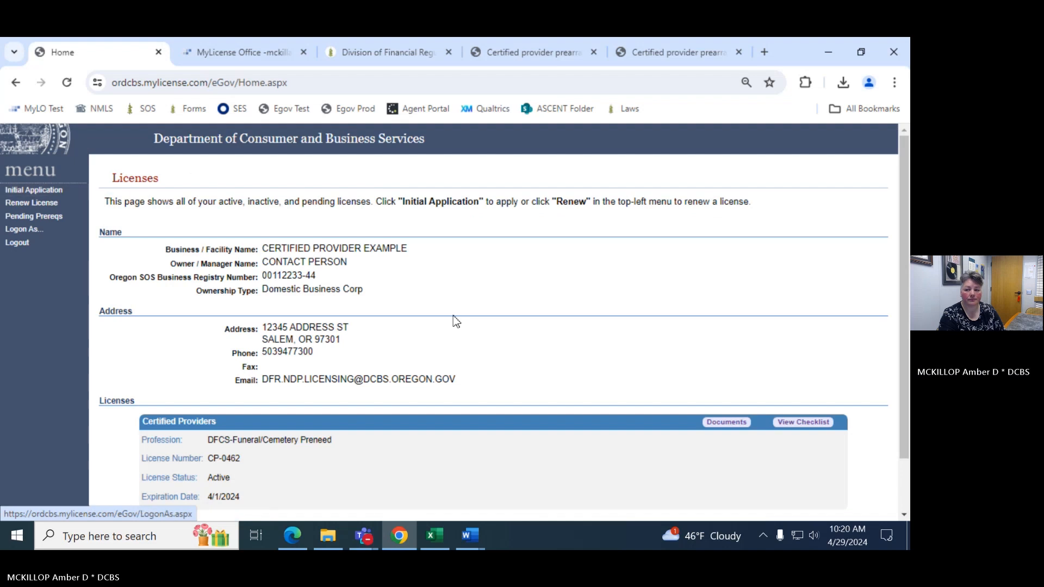
{"action": "scroll", "coordinate": [535, 457], "scroll_direction": "down", "scroll_amount": 2}
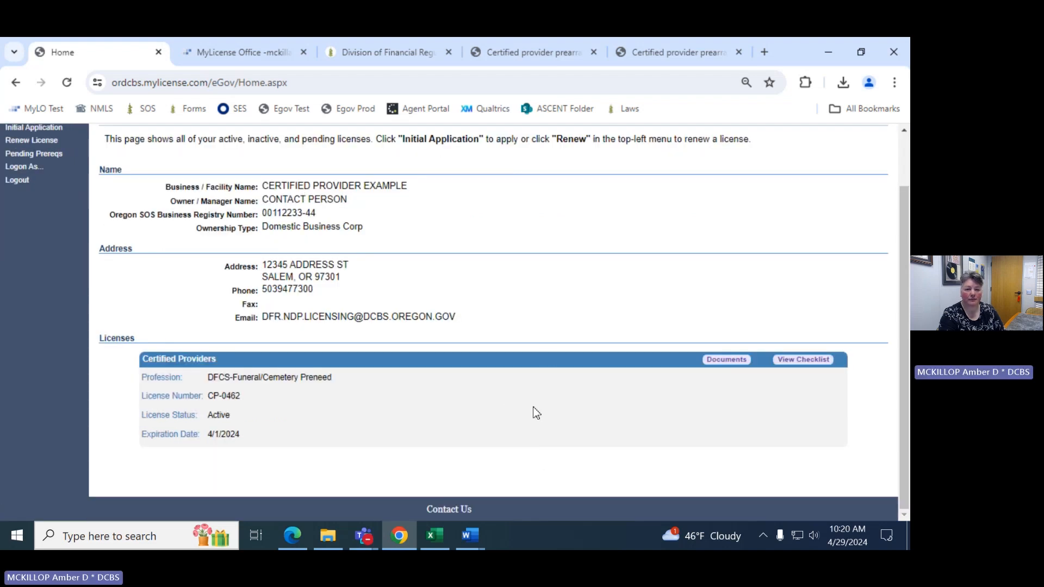
{"action": "scroll", "coordinate": [385, 356], "scroll_direction": "up", "scroll_amount": 2}
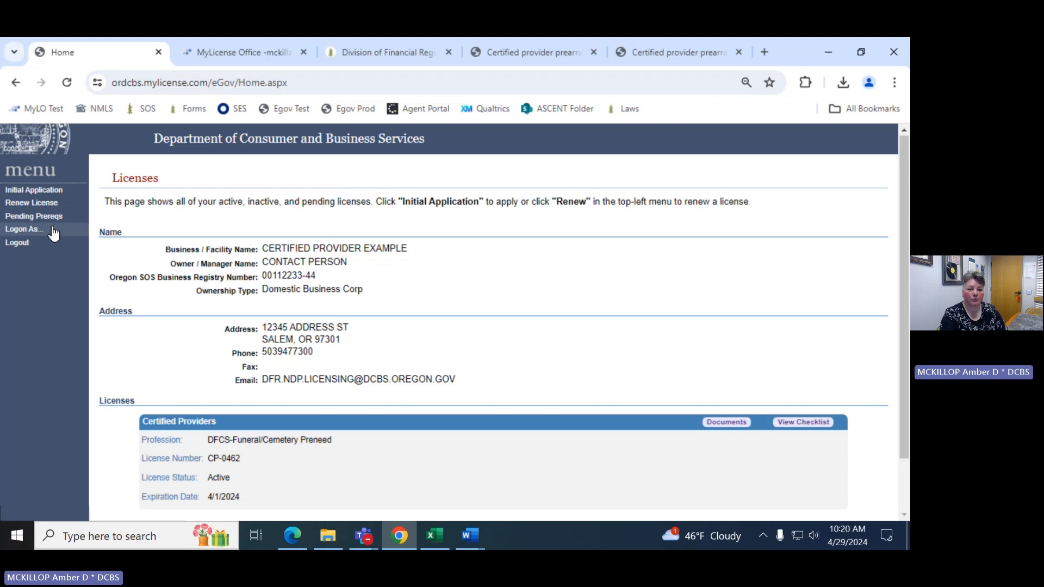
- Start the renewal of the Certified Providers license and continue past the introductory instructions
{"action": "left_click", "coordinate": [45, 206]}
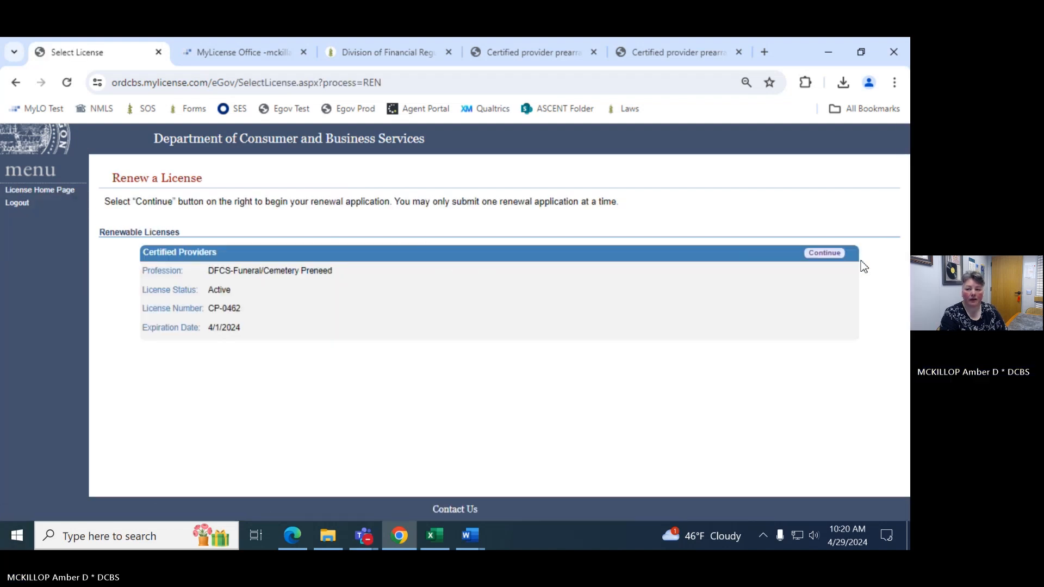
{"action": "left_click", "coordinate": [825, 253]}
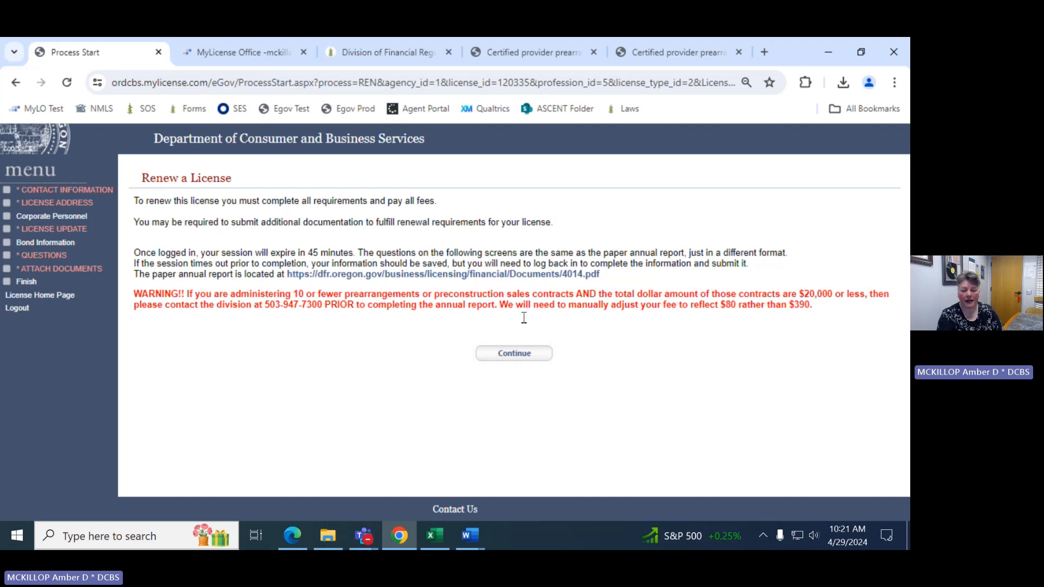
{"action": "left_click", "coordinate": [520, 363]}
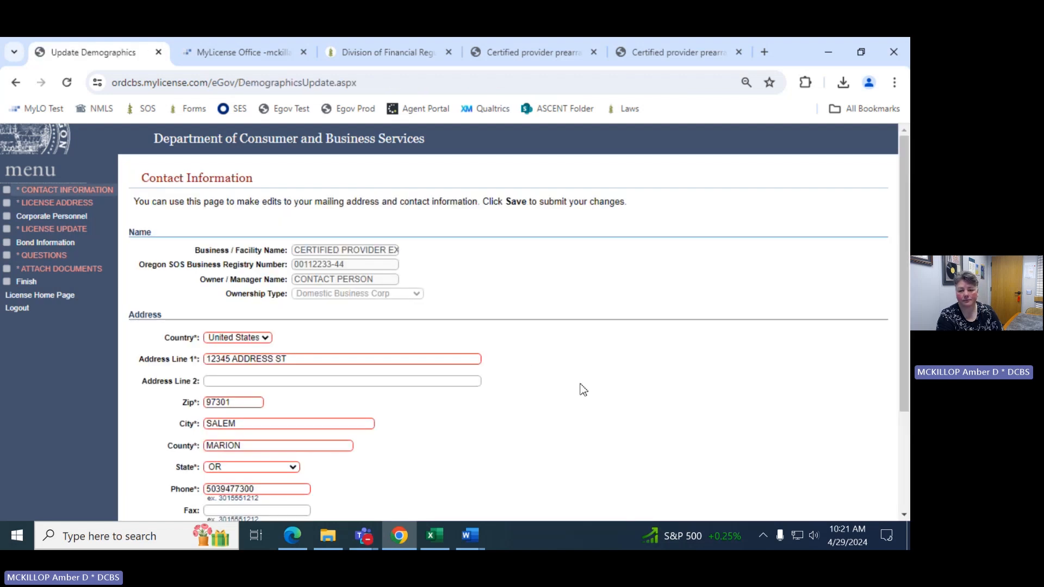
- Review and save the certified provider's prefilled contact information, and save the prefilled license address
{"action": "scroll", "coordinate": [583, 390], "scroll_direction": "down", "scroll_amount": 1}
{"action": "scroll", "coordinate": [579, 387], "scroll_direction": "down", "scroll_amount": 2}
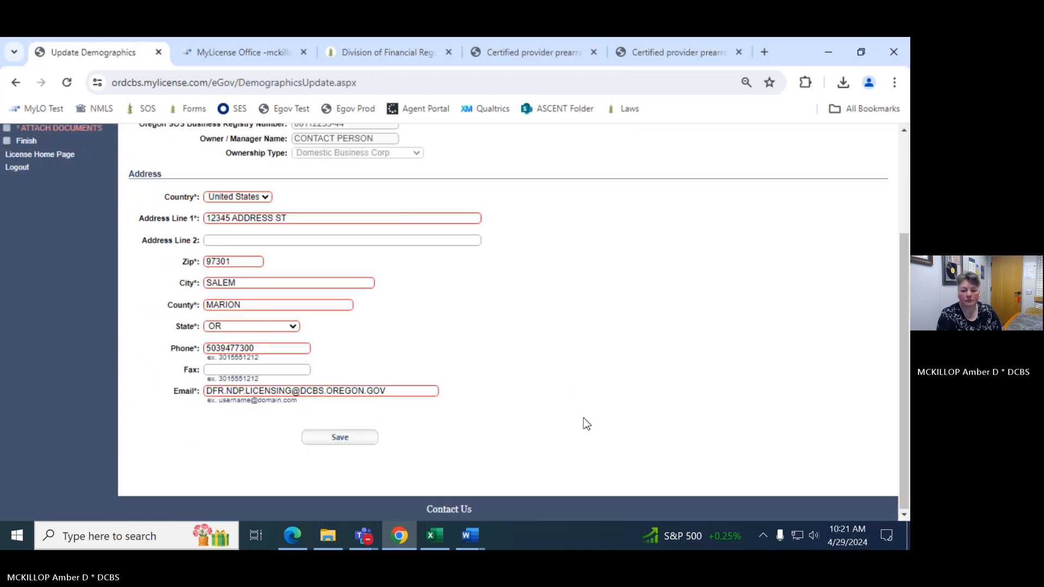
{"action": "scroll", "coordinate": [581, 395], "scroll_direction": "up", "scroll_amount": 3}
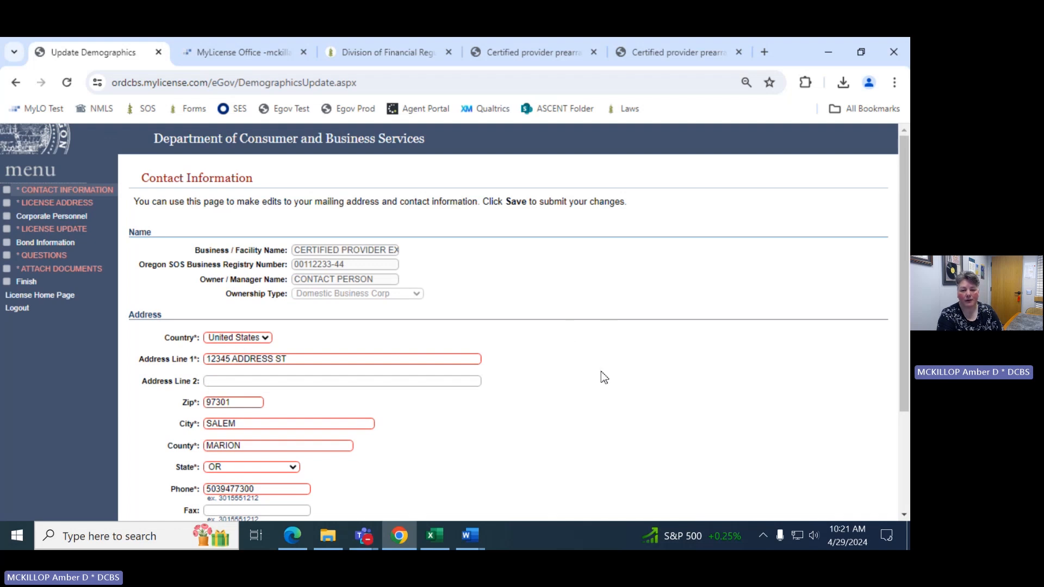
{"action": "scroll", "coordinate": [590, 387], "scroll_direction": "down", "scroll_amount": 2}
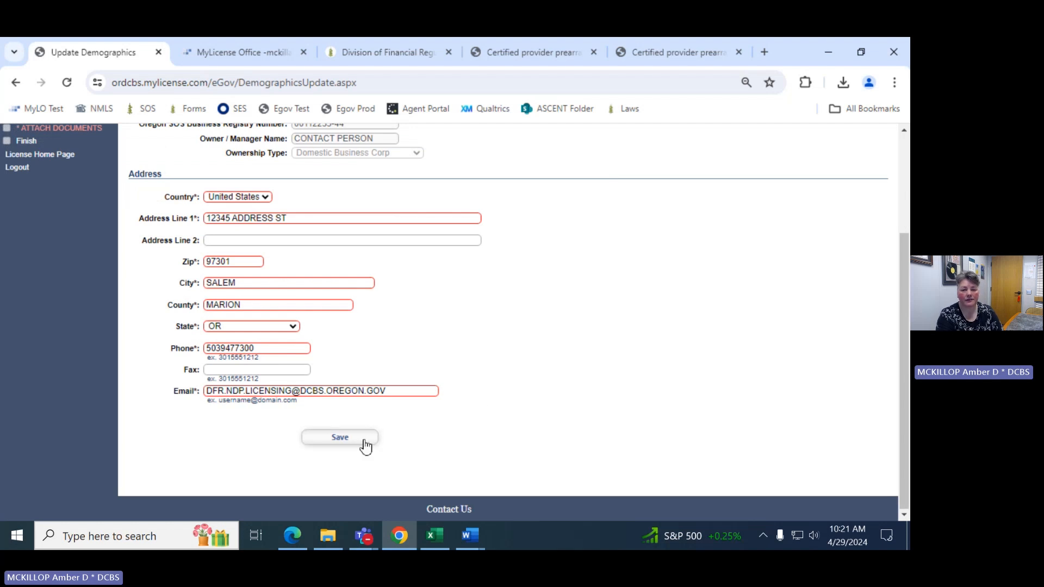
{"action": "left_click", "coordinate": [350, 442]}
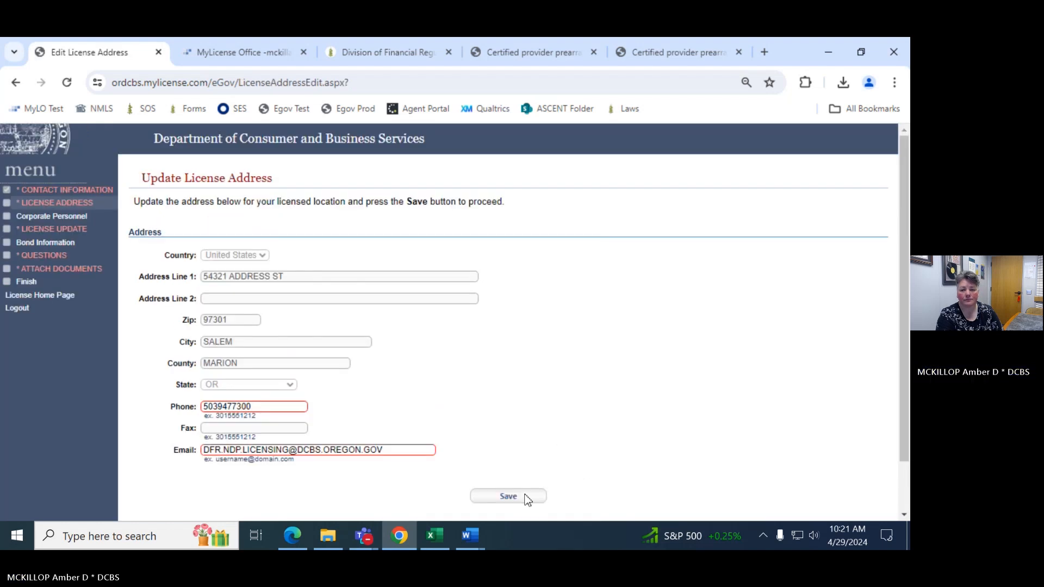
{"action": "left_click", "coordinate": [518, 498]}
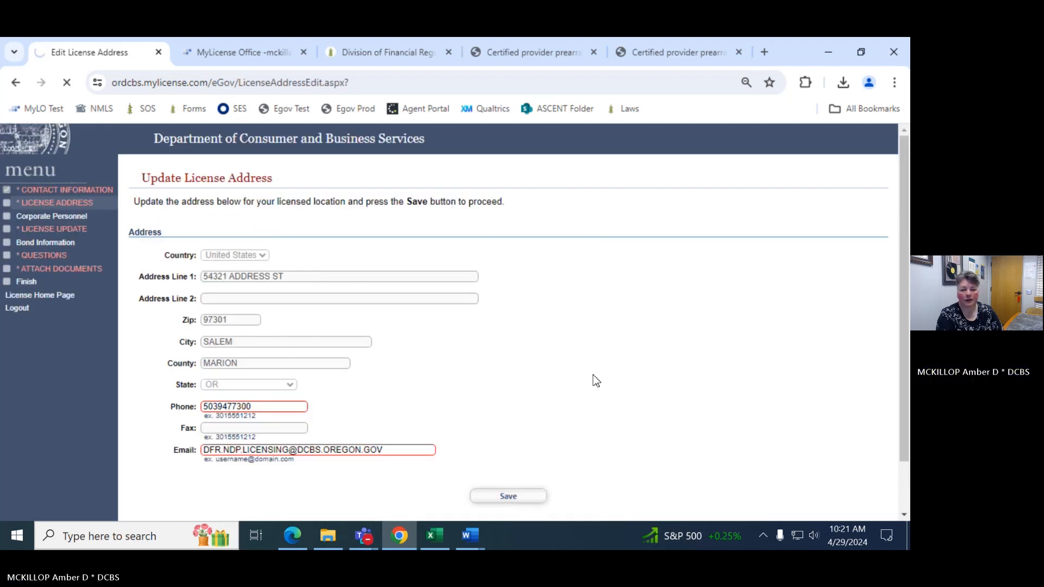
- Review the listed owners in the Corporate Personnel section and continue without editing or adding anyone
{"action": "scroll", "coordinate": [596, 408], "scroll_direction": "down", "scroll_amount": 2}
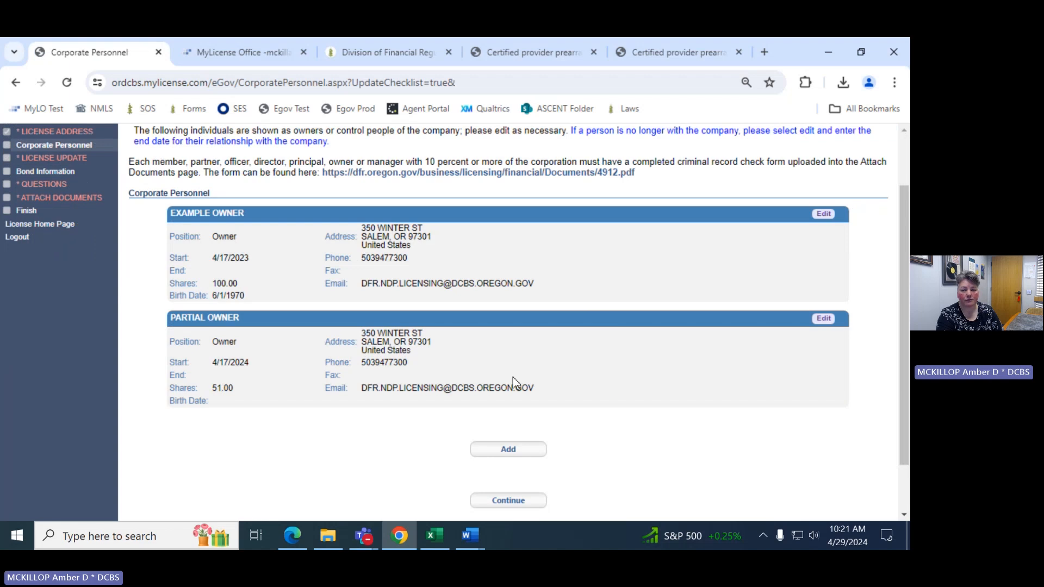
{"action": "scroll", "coordinate": [578, 431], "scroll_direction": "up", "scroll_amount": 3}
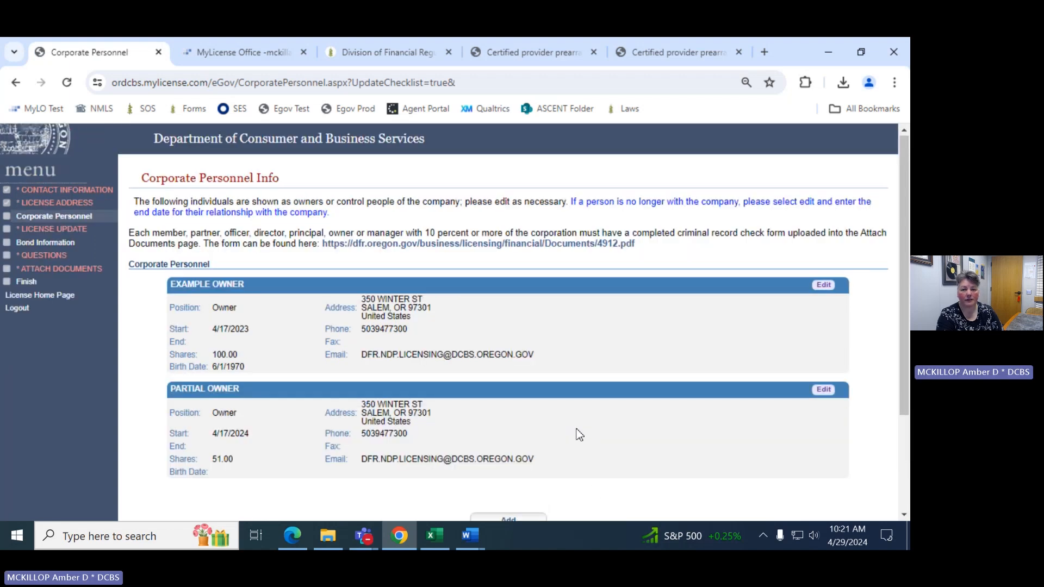
{"action": "scroll", "coordinate": [582, 436], "scroll_direction": "down", "scroll_amount": 5}
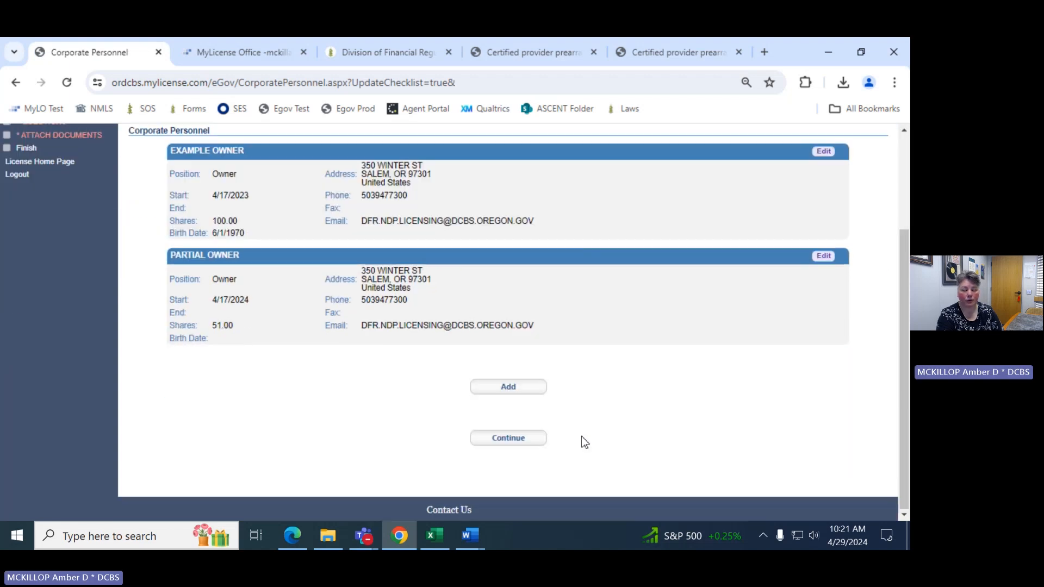
{"action": "left_click", "coordinate": [515, 442]}
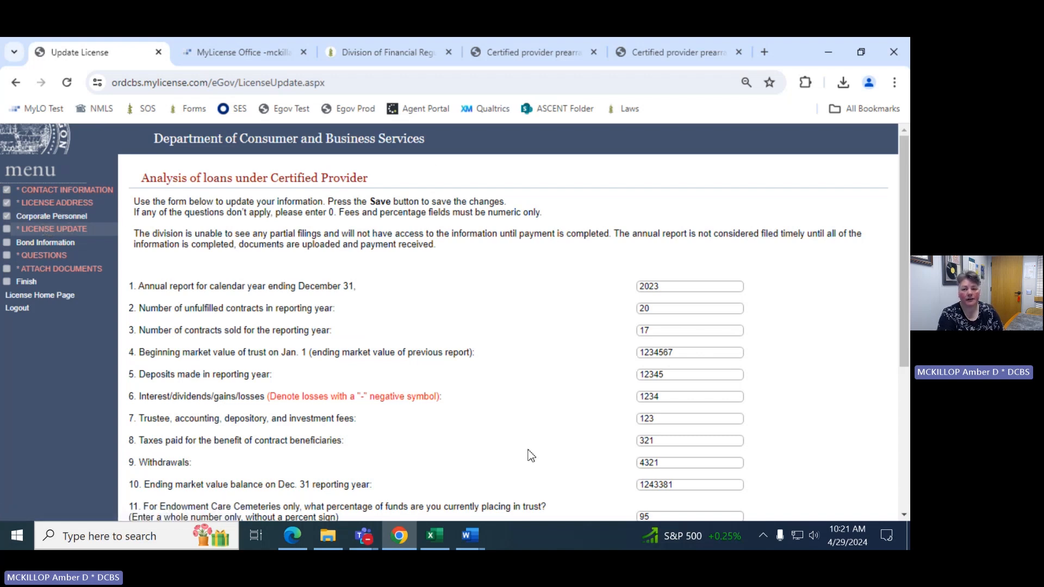
- Add a depository row in the Trust Fund Summary and save the prefilled annual report figures for 2023
{"action": "scroll", "coordinate": [533, 455], "scroll_direction": "down", "scroll_amount": 1}
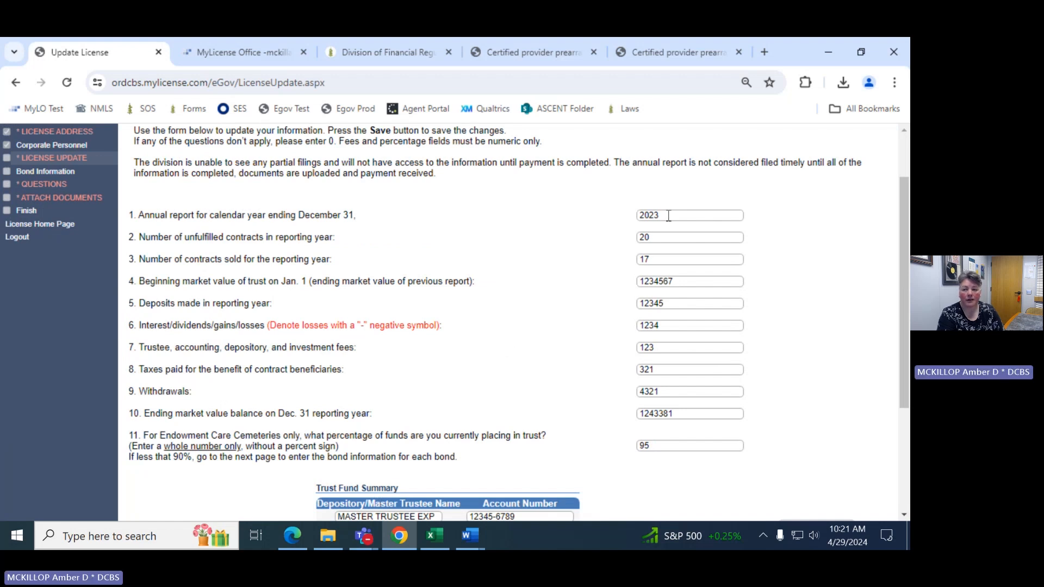
{"action": "left_click_drag", "start_coordinate": [667, 216], "coordinate": [629, 220]}
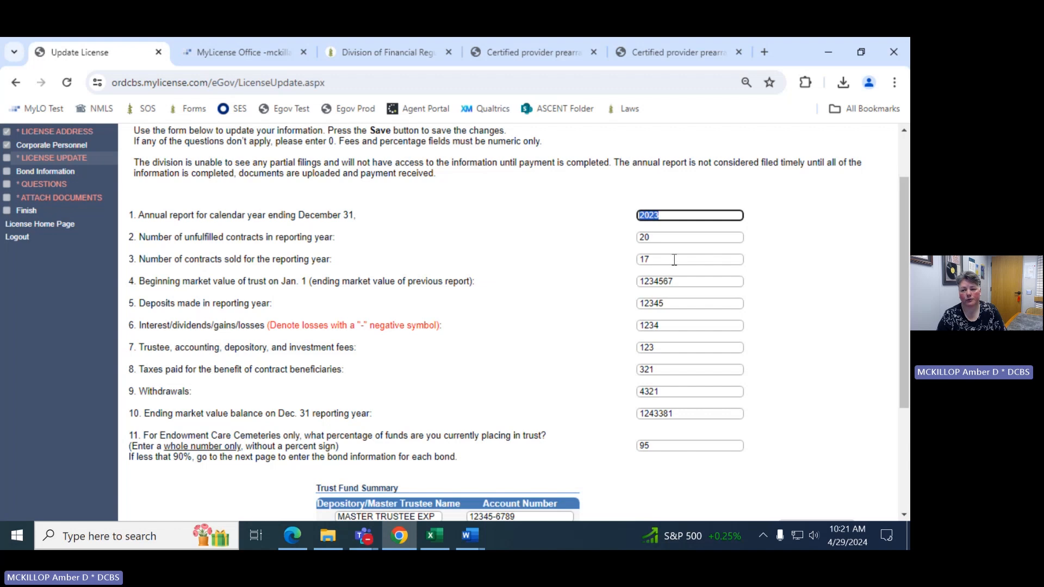
{"action": "left_click", "coordinate": [685, 216]}
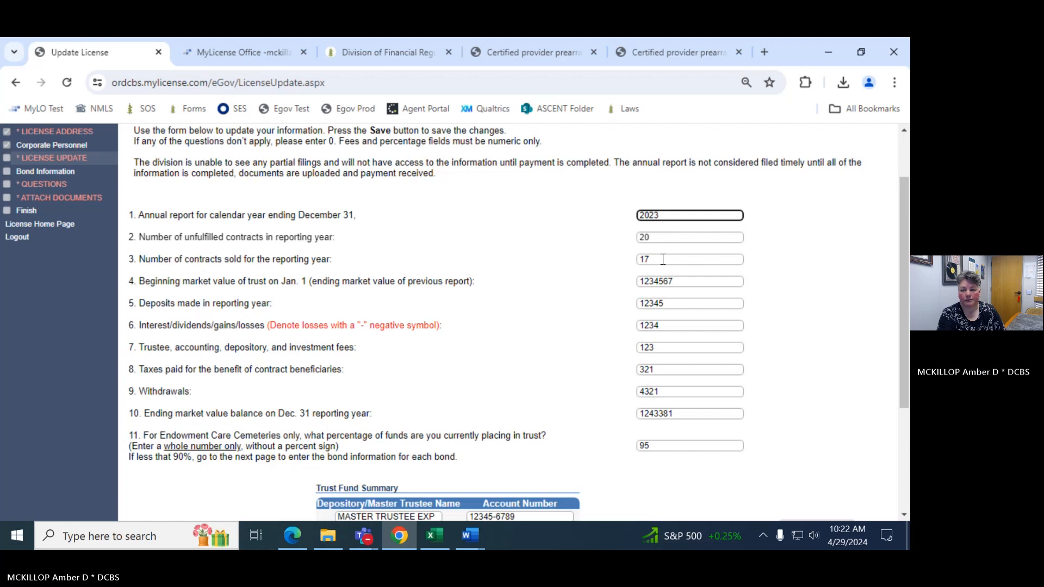
{"action": "scroll", "coordinate": [686, 269], "scroll_direction": "down", "scroll_amount": 2}
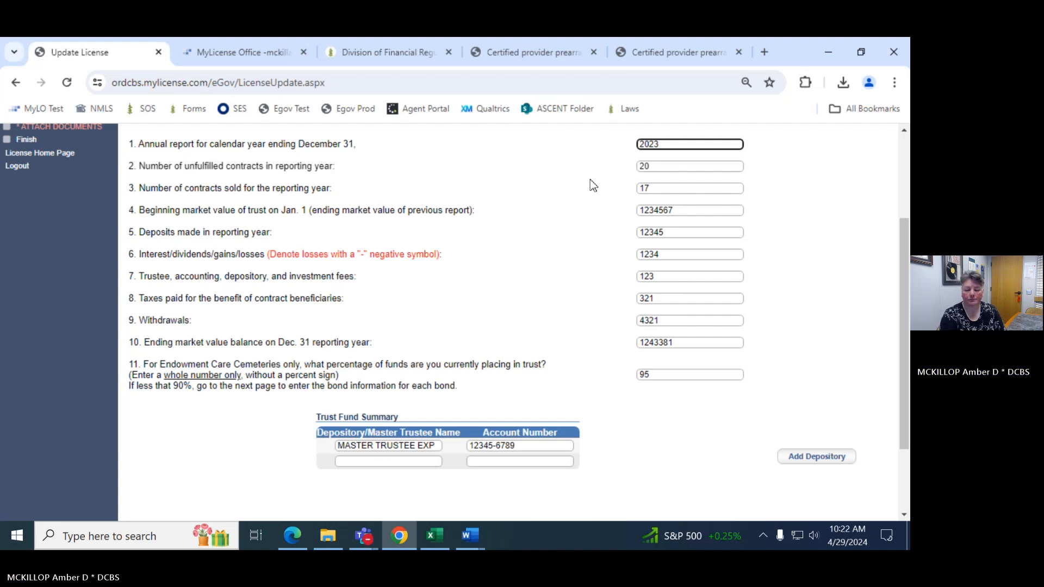
{"action": "scroll", "coordinate": [653, 467], "scroll_direction": "down", "scroll_amount": 2}
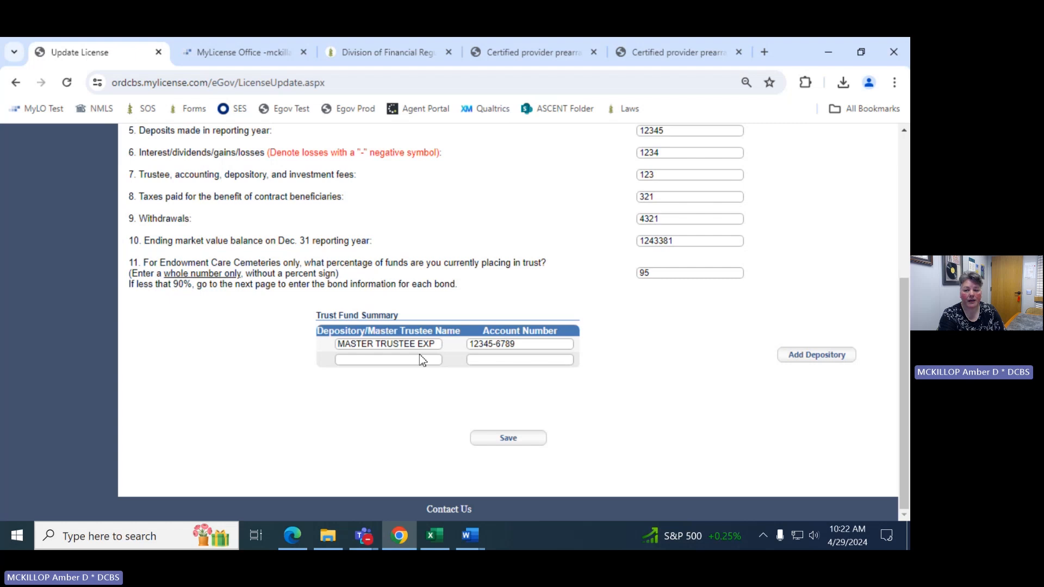
{"action": "left_click", "coordinate": [831, 359]}
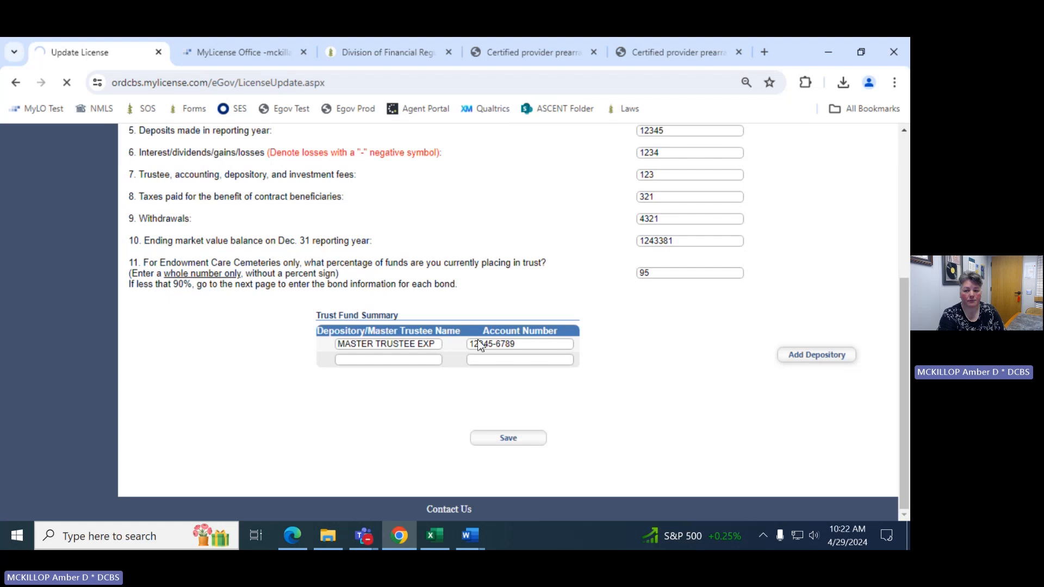
{"action": "scroll", "coordinate": [506, 391], "scroll_direction": "down", "scroll_amount": 4}
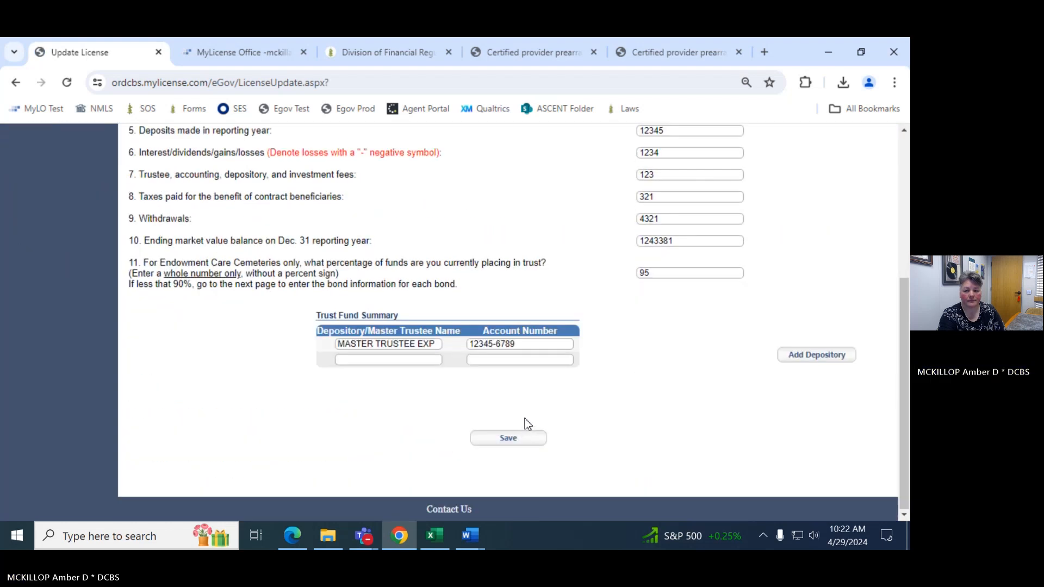
{"action": "left_click", "coordinate": [504, 441]}
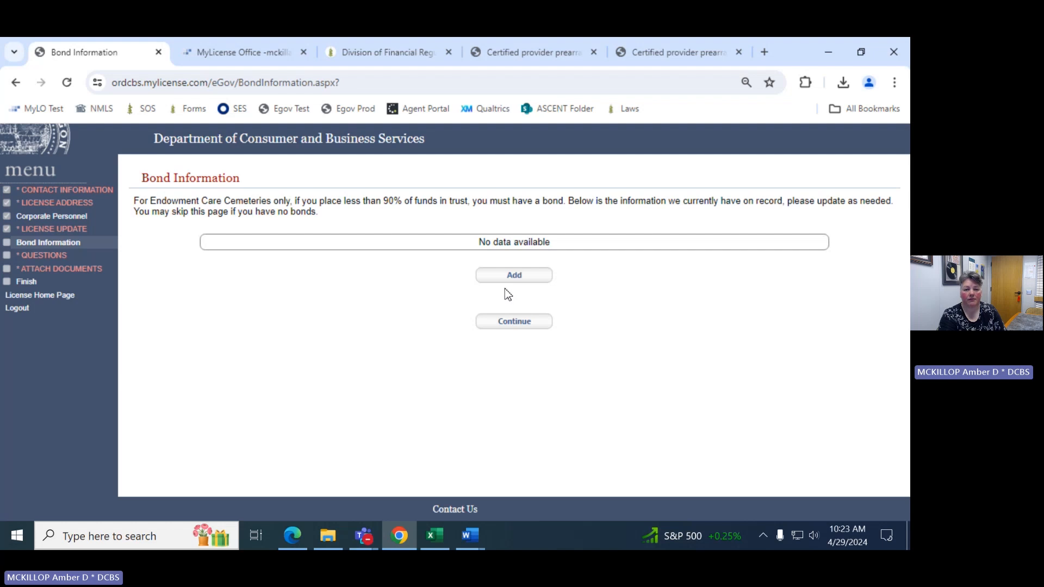
- Skip the bond information, go to the license document attachments, and upload the file NDP panel.csv
{"action": "left_click", "coordinate": [83, 269]}
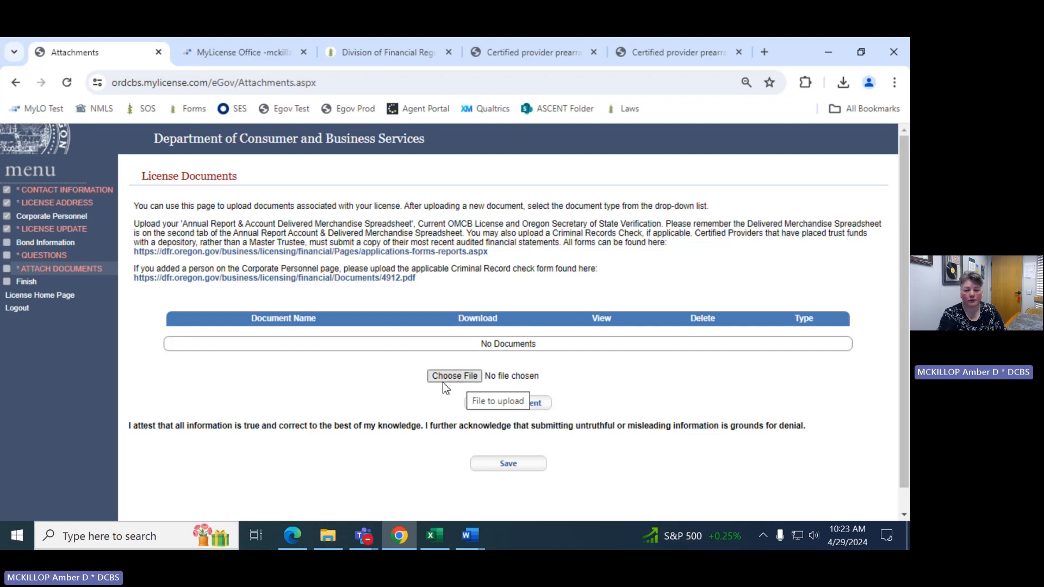
{"action": "left_click", "coordinate": [455, 377]}
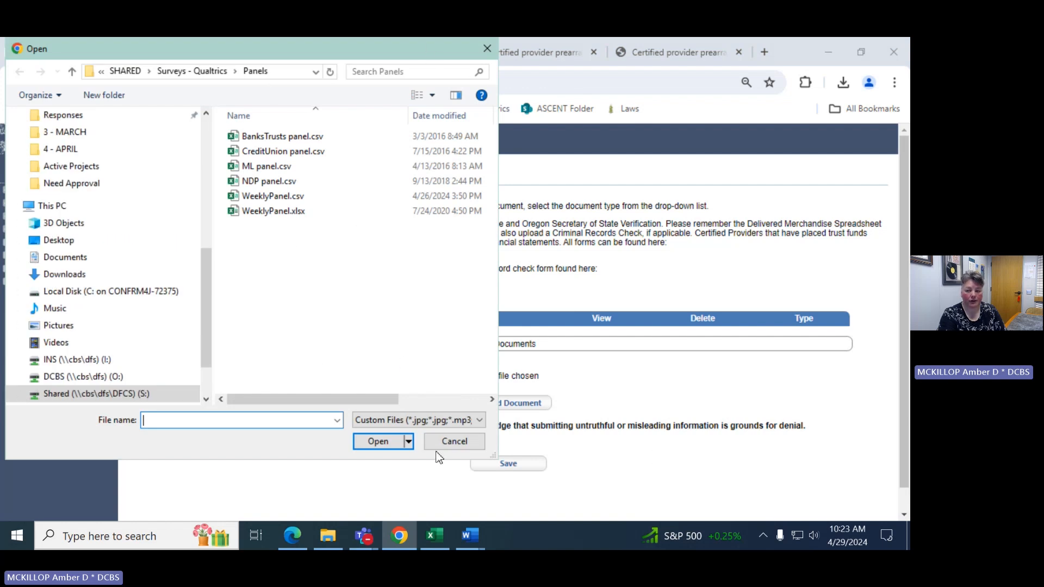
{"action": "left_click", "coordinate": [269, 181]}
{"action": "left_click", "coordinate": [378, 441]}
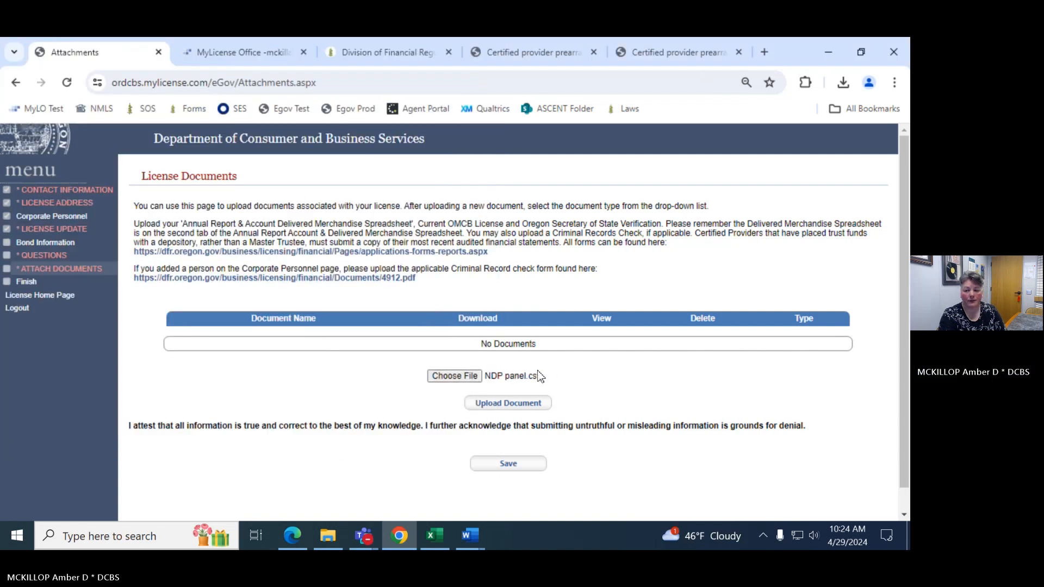
{"action": "left_click", "coordinate": [524, 408]}
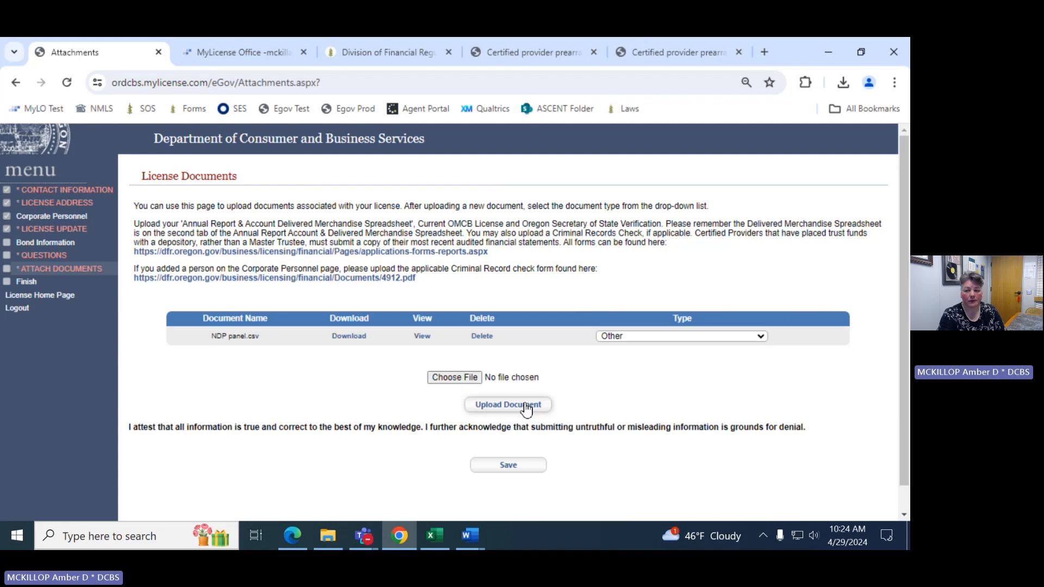
- Review the document type options for NDP panel.csv, leaving it as Other, and check the Delivered Merchandise sheet of CP-annual-report-ss.xlsx in Excel
{"action": "left_click", "coordinate": [686, 337]}
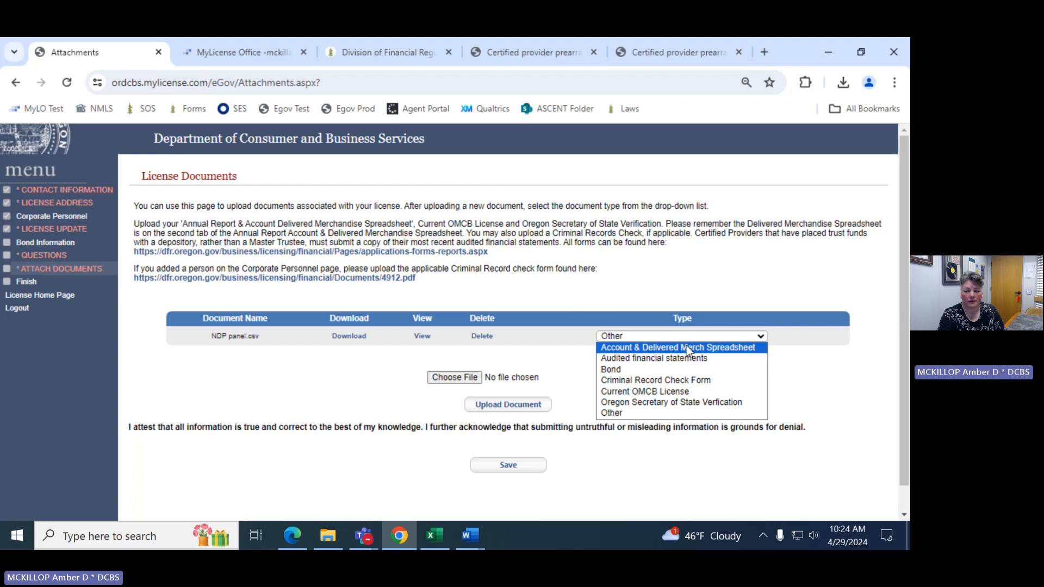
{"action": "left_click", "coordinate": [614, 413]}
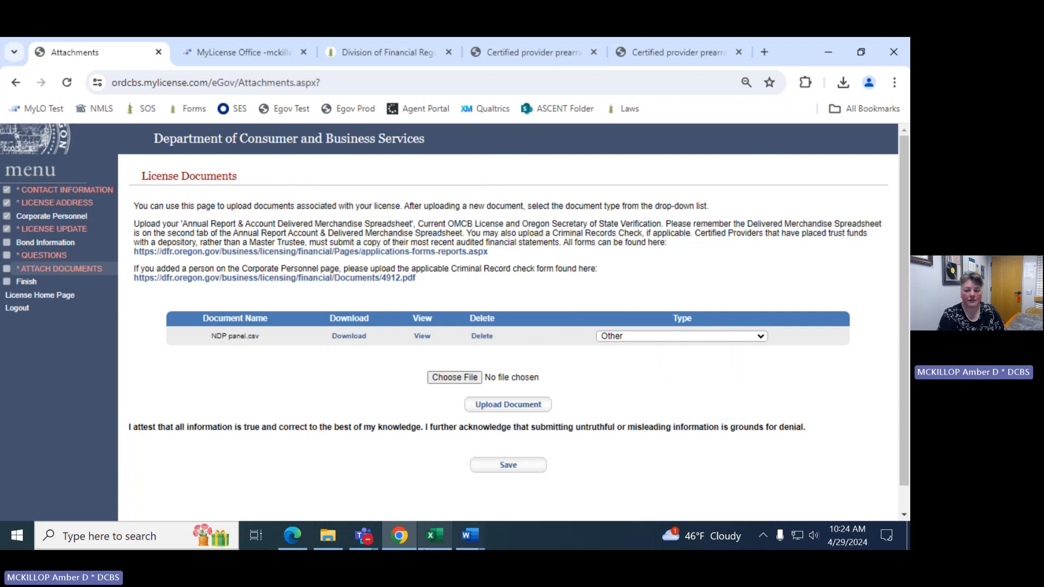
{"action": "left_click", "coordinate": [434, 537]}
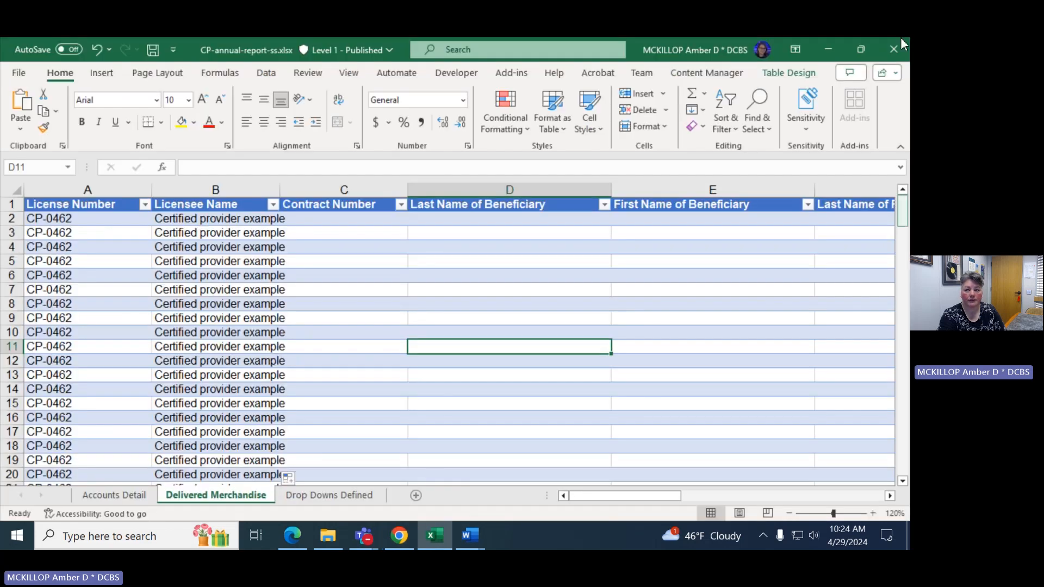
{"action": "left_click", "coordinate": [829, 50]}
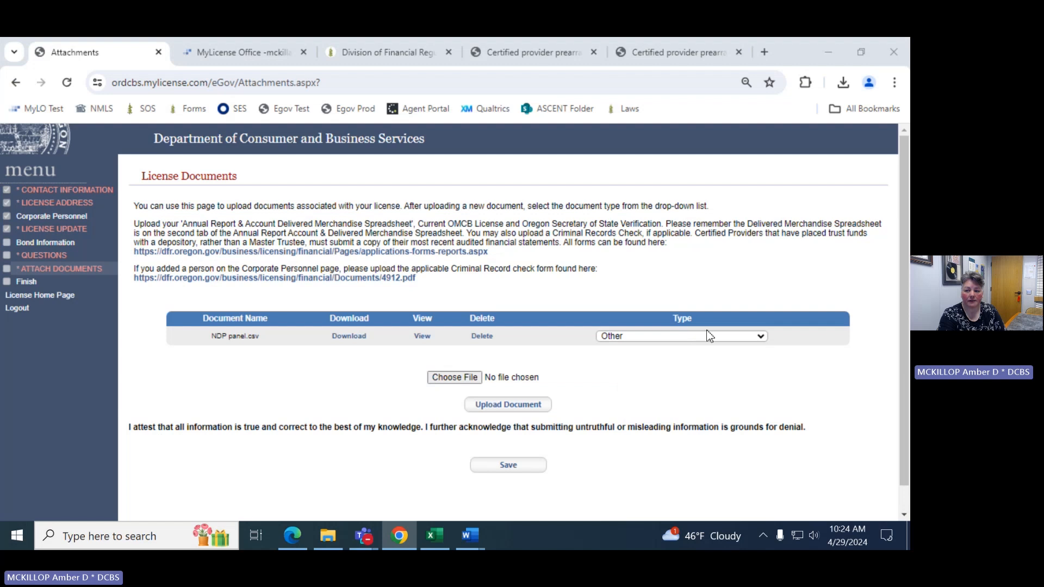
- Set the document type of NDP panel.csv to Account & Delivered Merch Spreadsheet and try to save the license documents
{"action": "left_click", "coordinate": [709, 337]}
{"action": "left_click", "coordinate": [693, 347]}
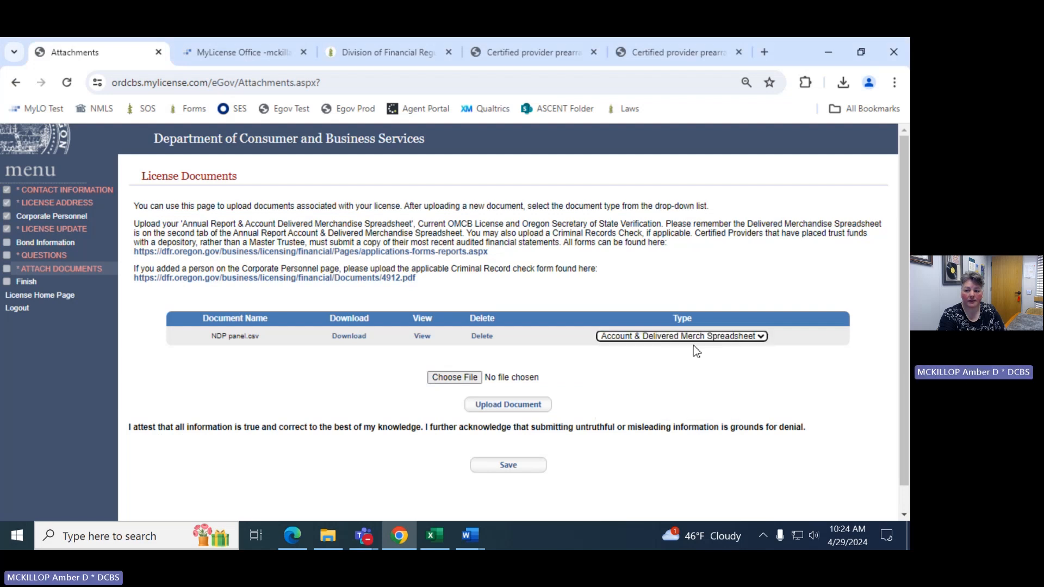
{"action": "left_click", "coordinate": [532, 465]}
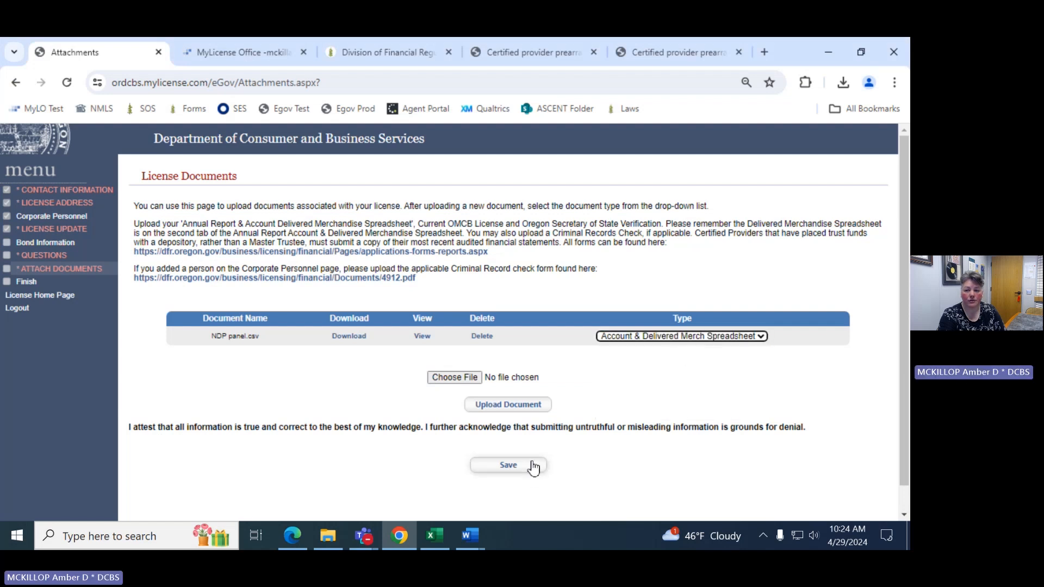
- Review which required attachments are missing on the License Documents page and log out of the licensing site
{"action": "scroll", "coordinate": [654, 444], "scroll_direction": "down", "scroll_amount": 2}
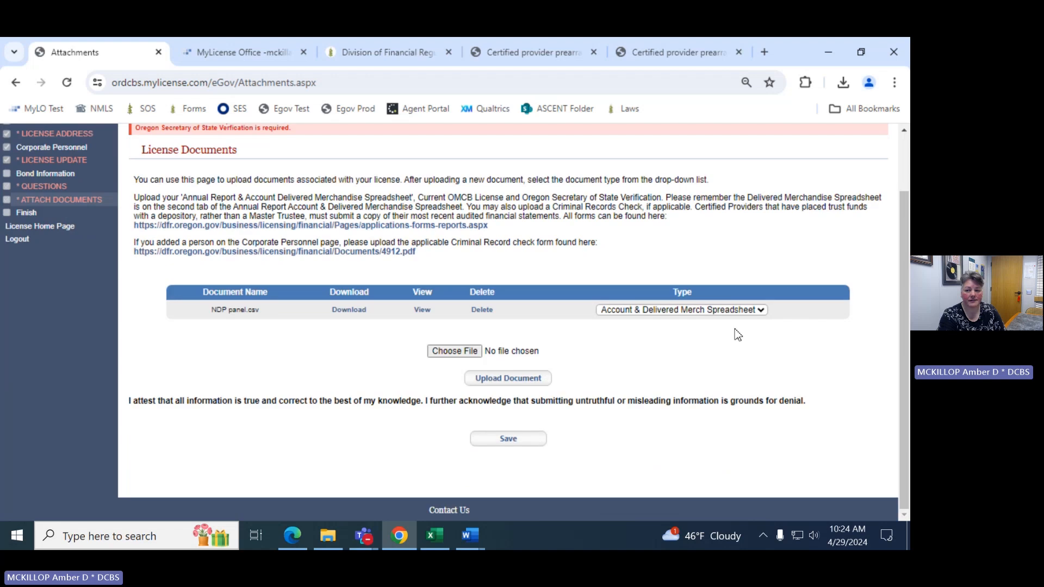
{"action": "scroll", "coordinate": [697, 357], "scroll_direction": "up", "scroll_amount": 2}
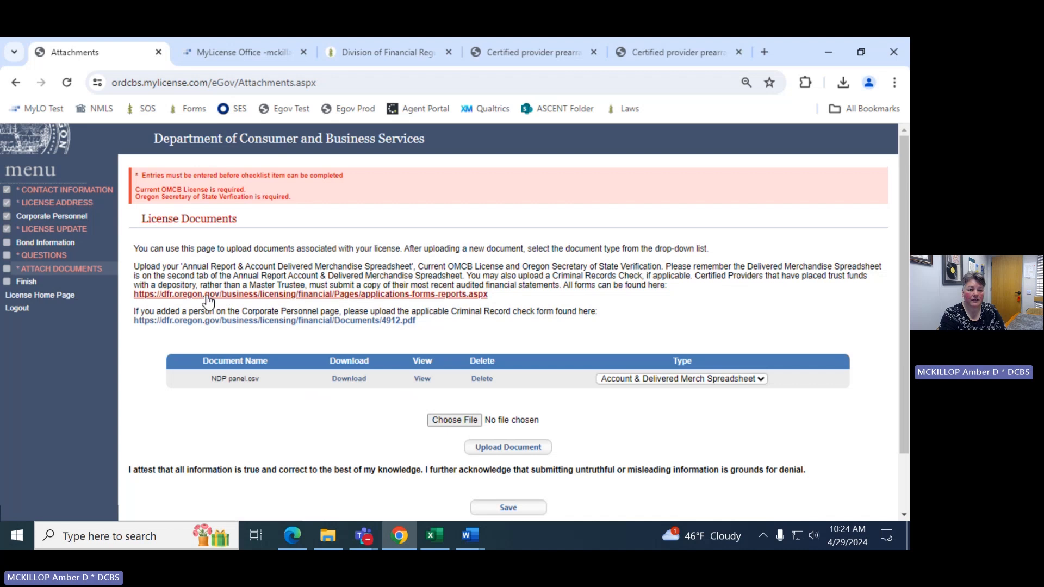
{"action": "left_click", "coordinate": [24, 310]}
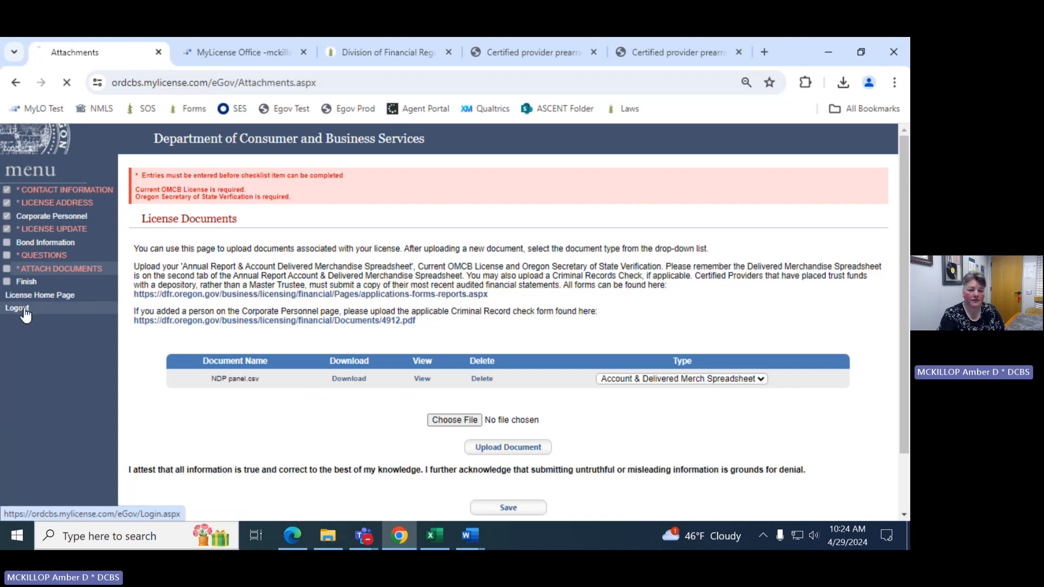